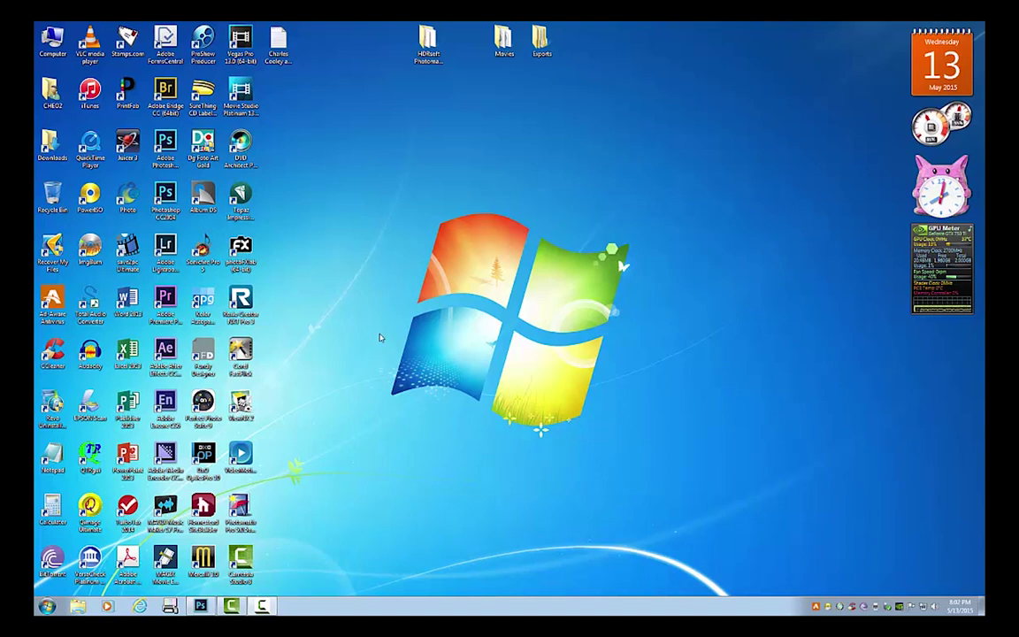
Launch X-Rite ColorMunki Photo from its desktop shortcut
{"action": "left_click", "coordinate": [128, 194]}
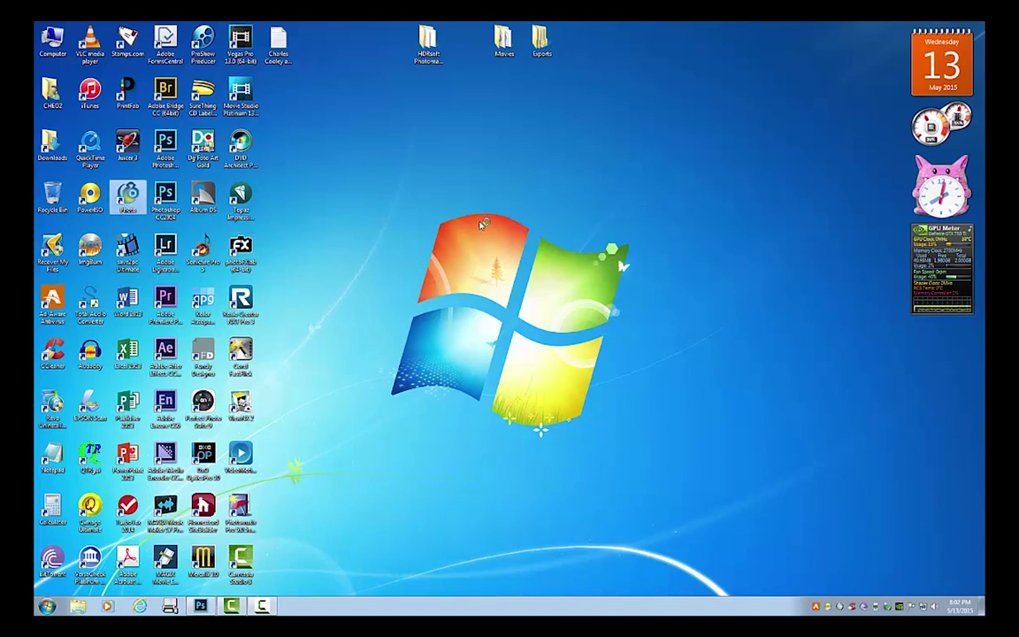
{"action": "left_click", "coordinate": [483, 232]}
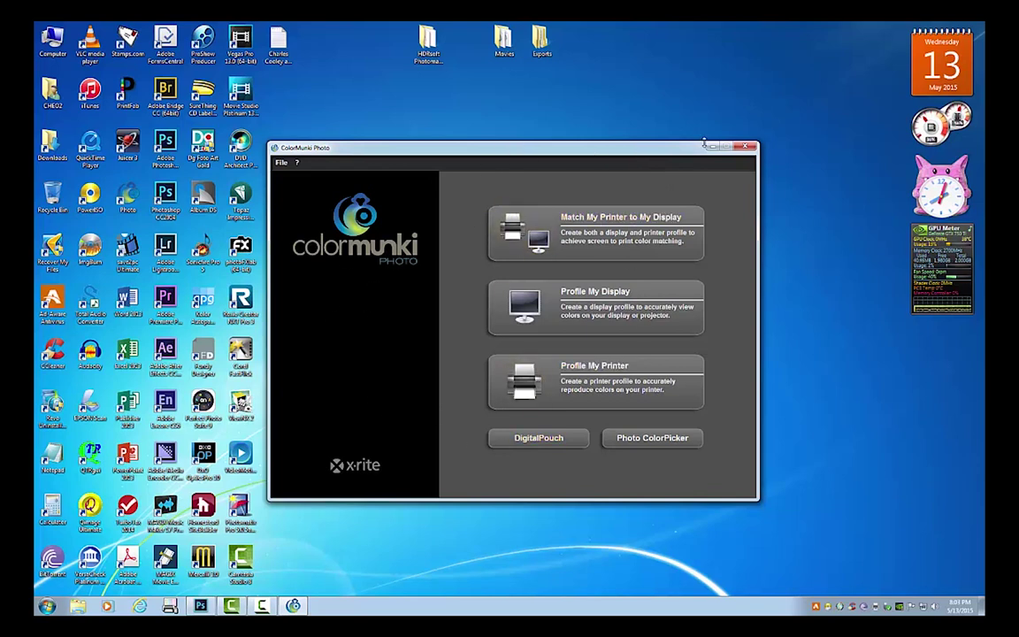
Close the ColorMunki Photo window to return to the Windows desktop
{"action": "left_click", "coordinate": [745, 147]}
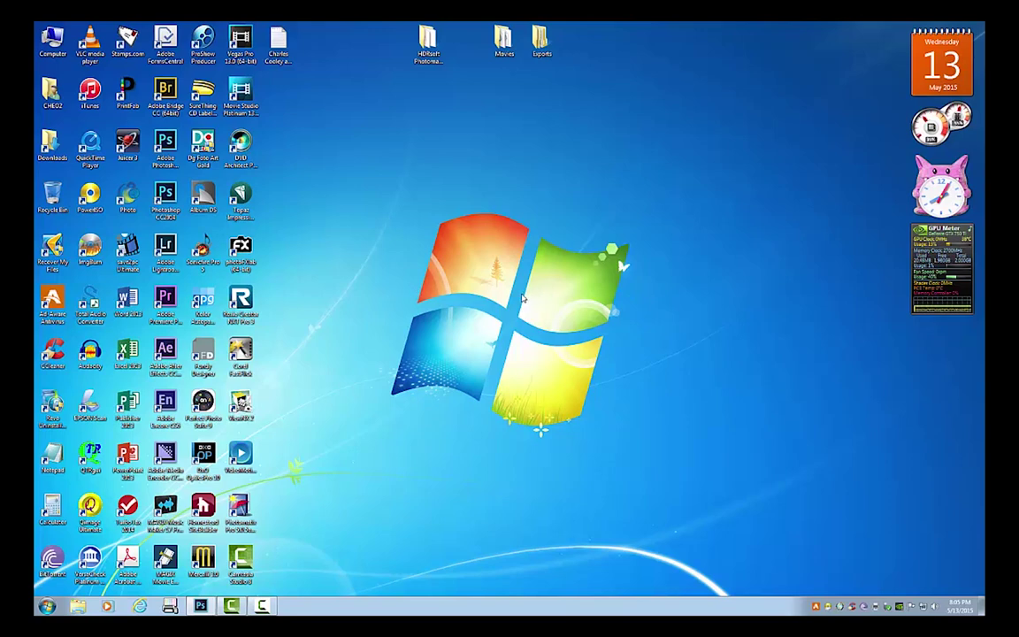
Switch to Photoshop showing DSC_8044.jpg, the photo of the two children
{"action": "key", "text": "alt+Tab"}
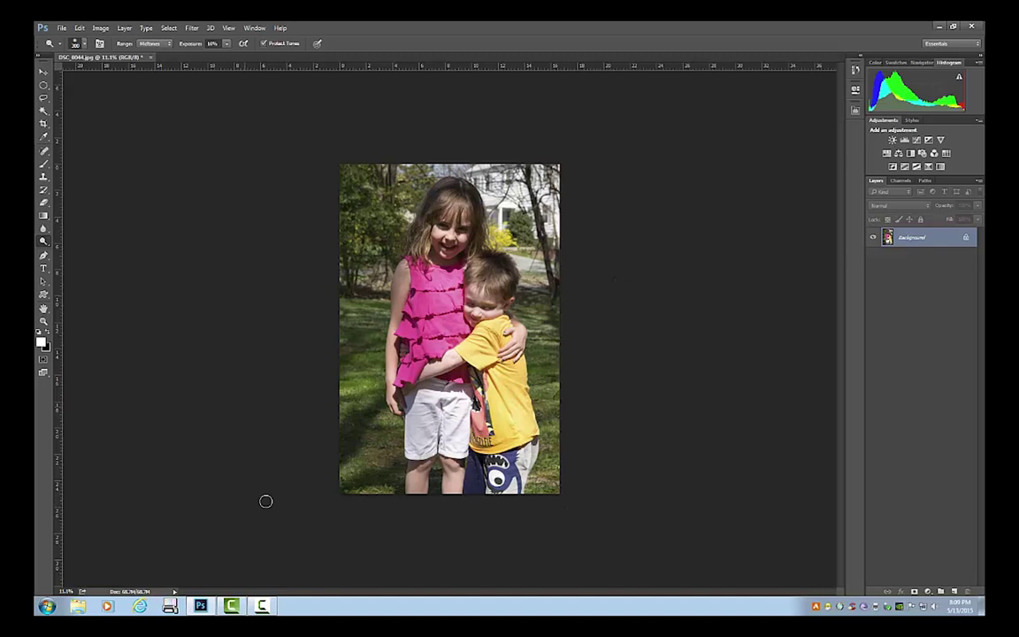
Open Photoshop's Print Settings dialog for the children's photo via File > Print
{"action": "left_click", "coordinate": [62, 27]}
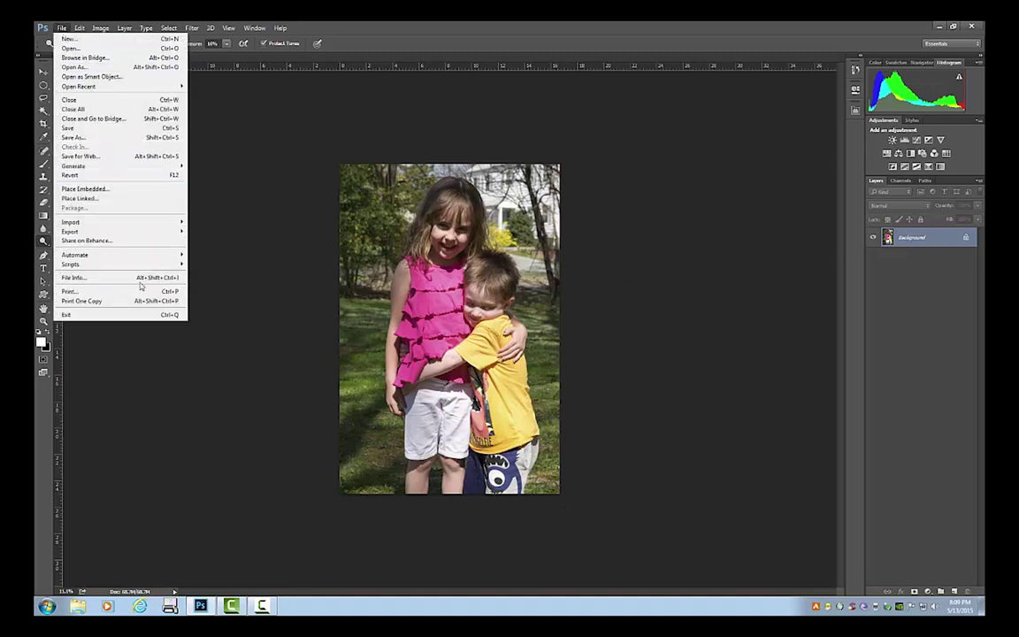
{"action": "left_click", "coordinate": [204, 278]}
{"action": "left_click", "coordinate": [94, 293]}
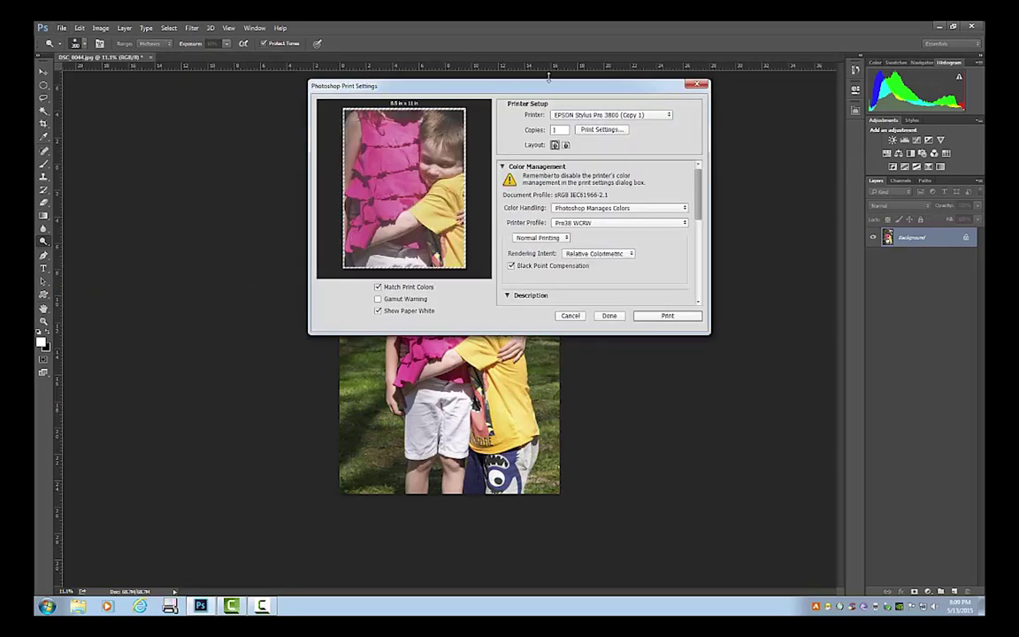
Select the Canon PRO-100 series XPS as the printer
{"action": "left_click_drag", "start_coordinate": [489, 85], "coordinate": [402, 109]}
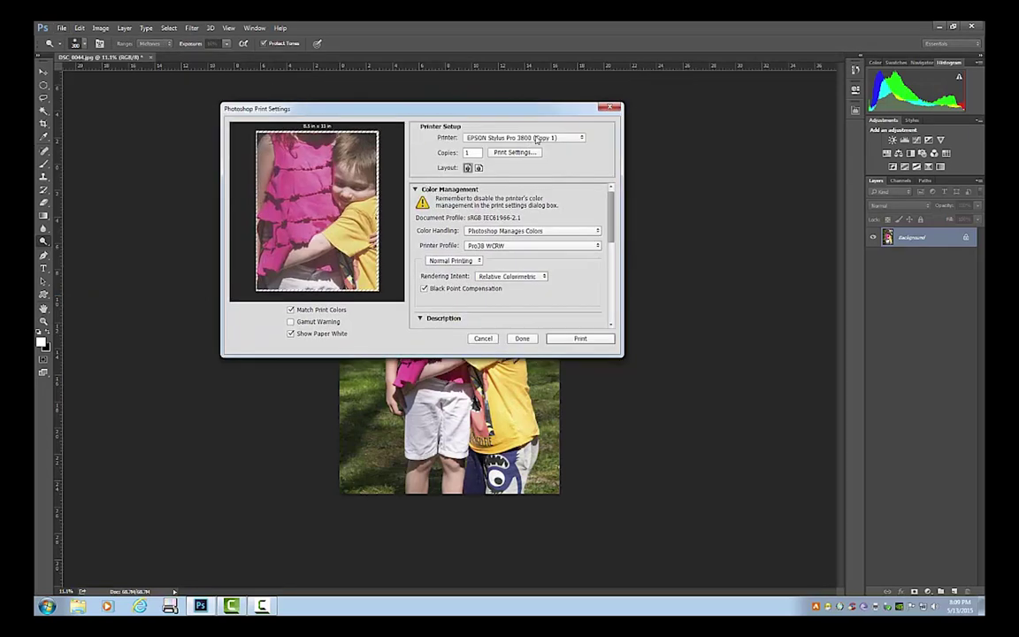
{"action": "left_click", "coordinate": [531, 138]}
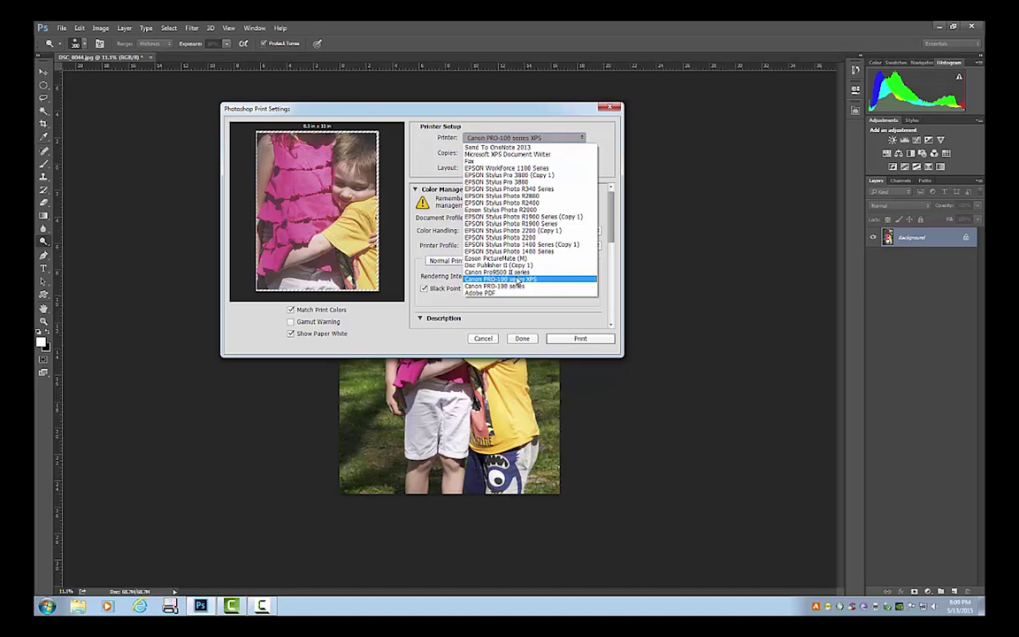
{"action": "left_click", "coordinate": [519, 280]}
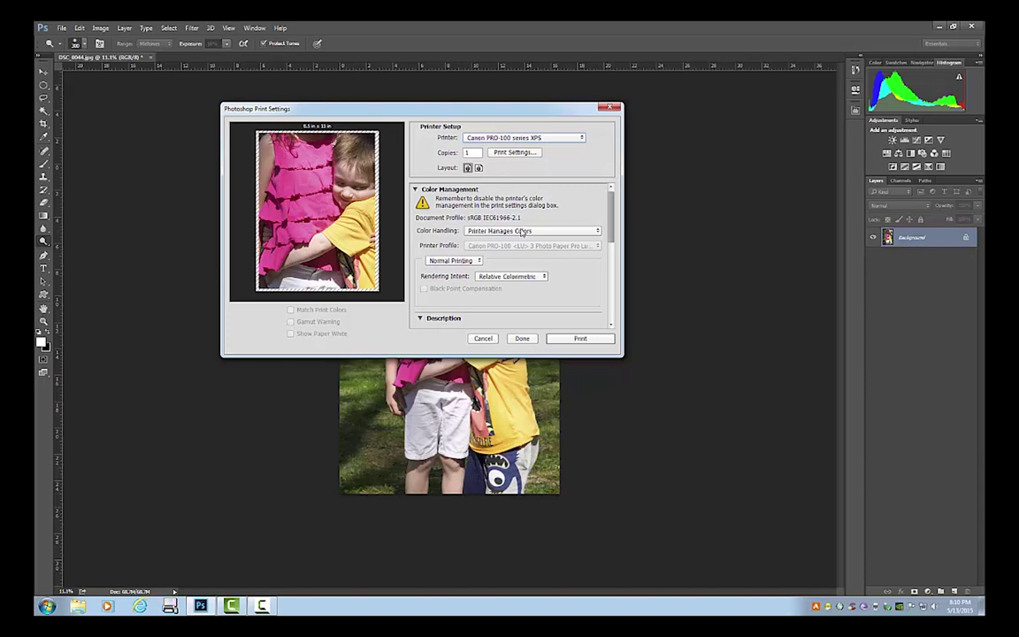
Set Photoshop Manages Colors with the Canon PRO-100 <LU> 3 Photo Paper Pro Luster profile
{"action": "left_click", "coordinate": [522, 231]}
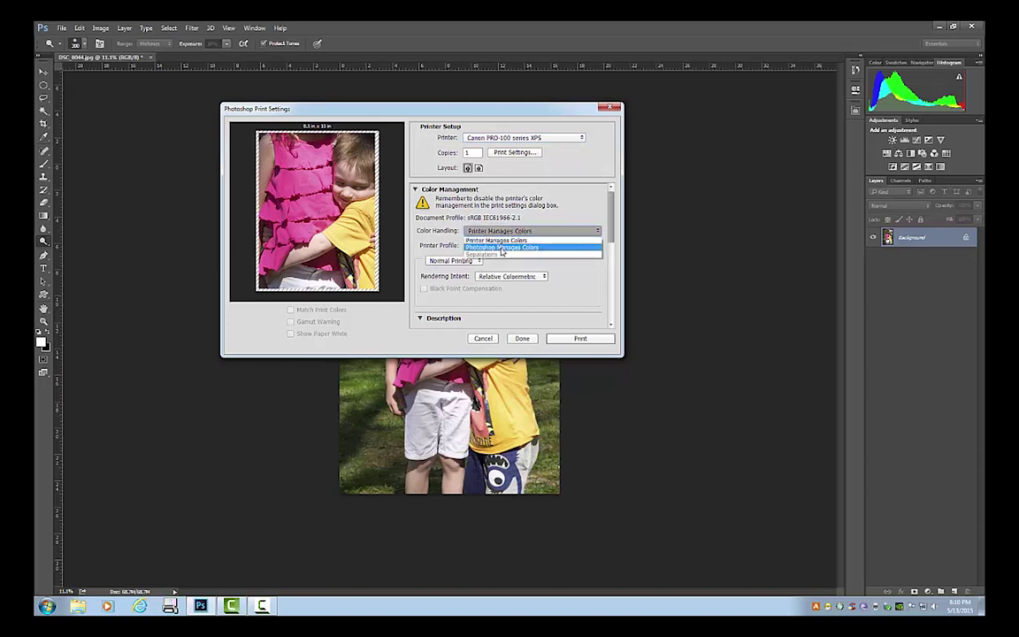
{"action": "left_click", "coordinate": [502, 248]}
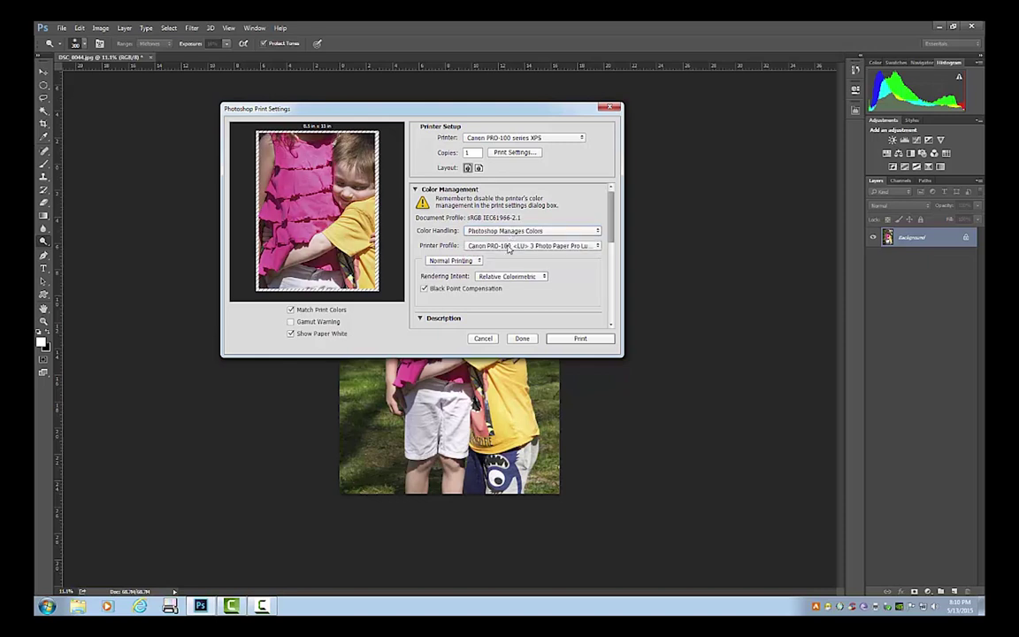
{"action": "left_click", "coordinate": [572, 247]}
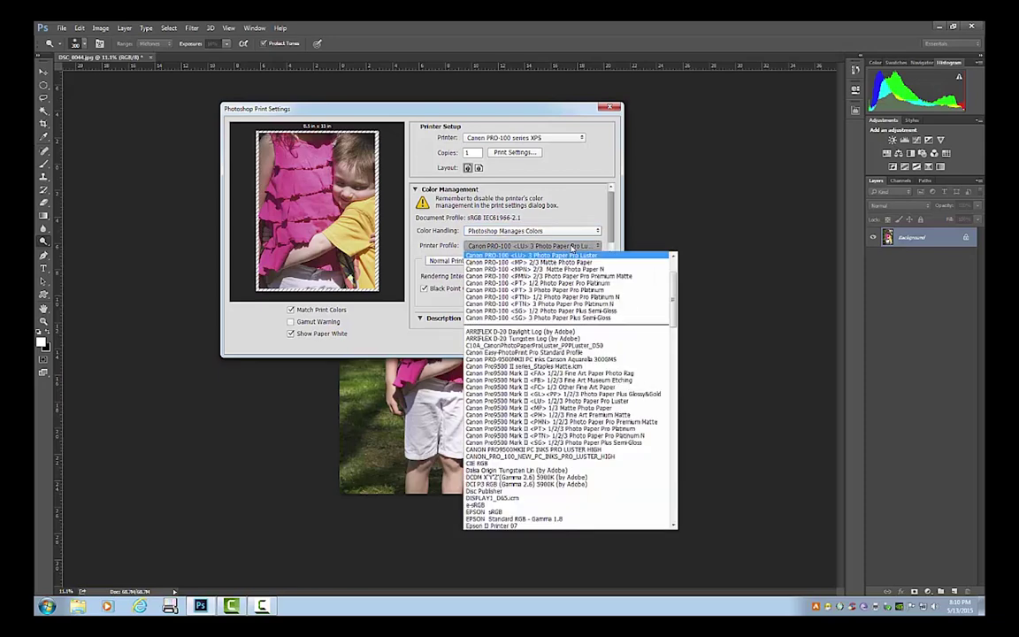
{"action": "left_click", "coordinate": [572, 247]}
{"action": "left_click", "coordinate": [571, 248]}
{"action": "left_click", "coordinate": [547, 256]}
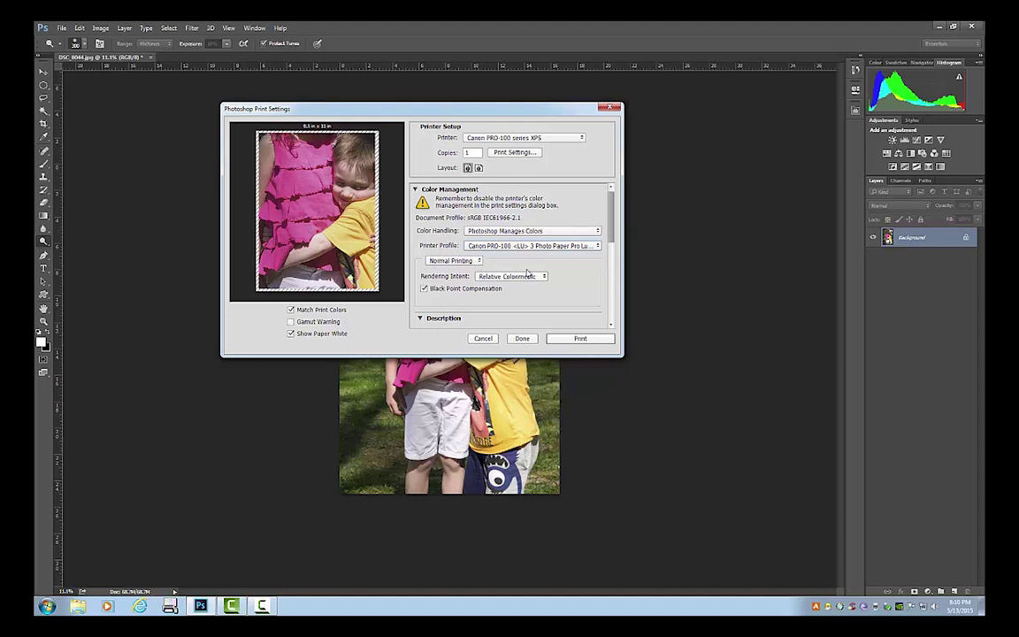
{"action": "left_click", "coordinate": [532, 277]}
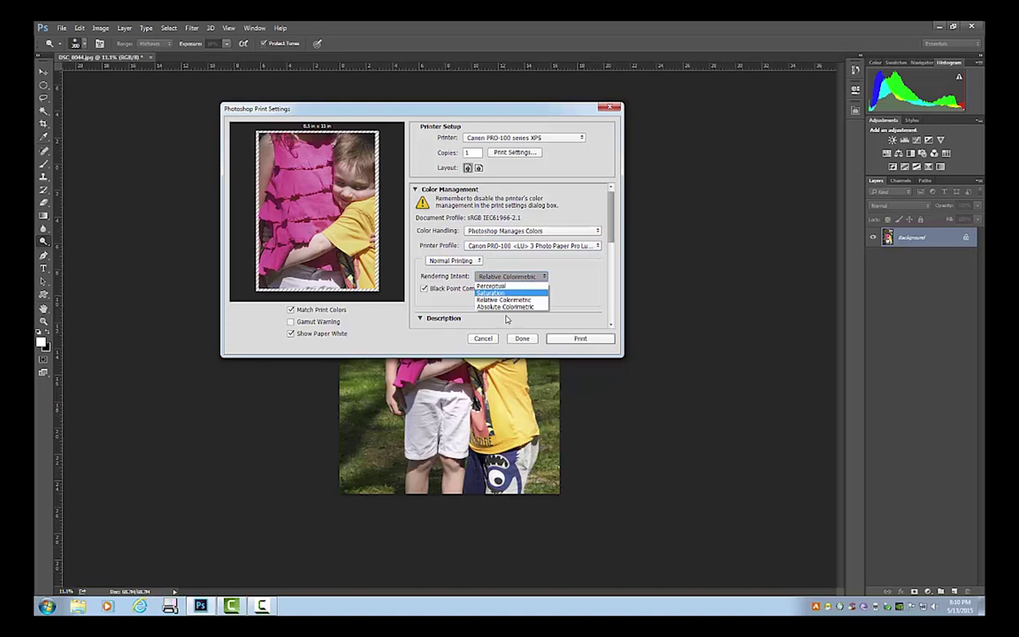
{"action": "key", "text": "Down"}
{"action": "key", "text": "Down"}
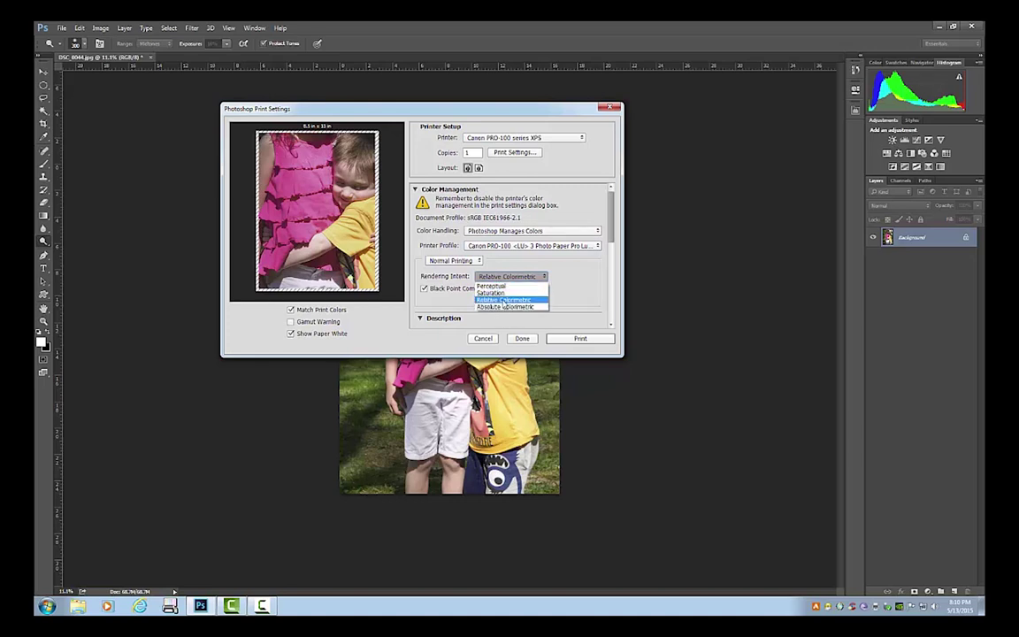
{"action": "left_click", "coordinate": [492, 286]}
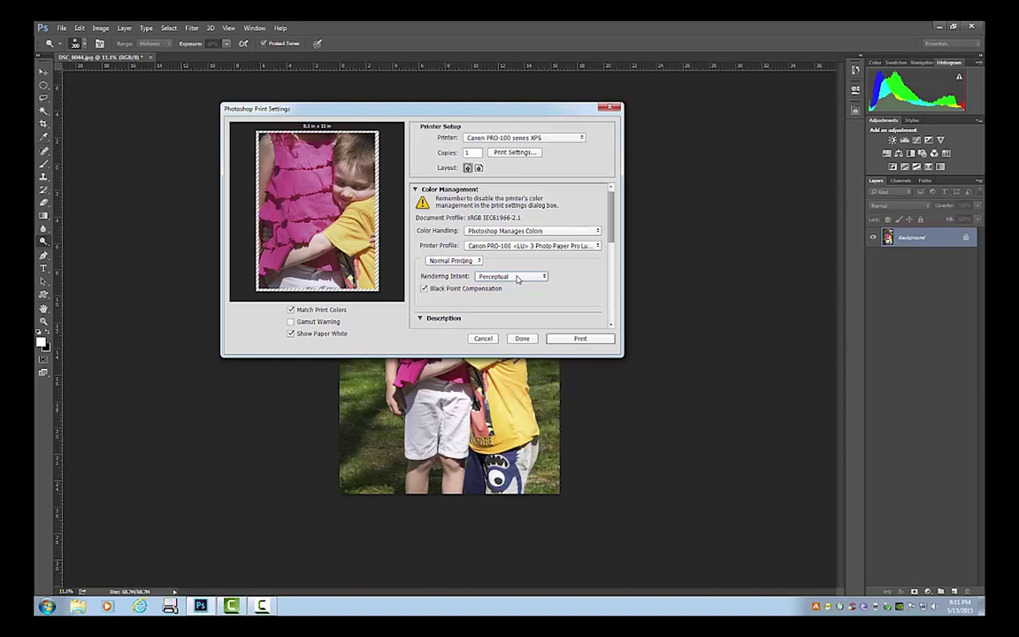
{"action": "left_click", "coordinate": [519, 278]}
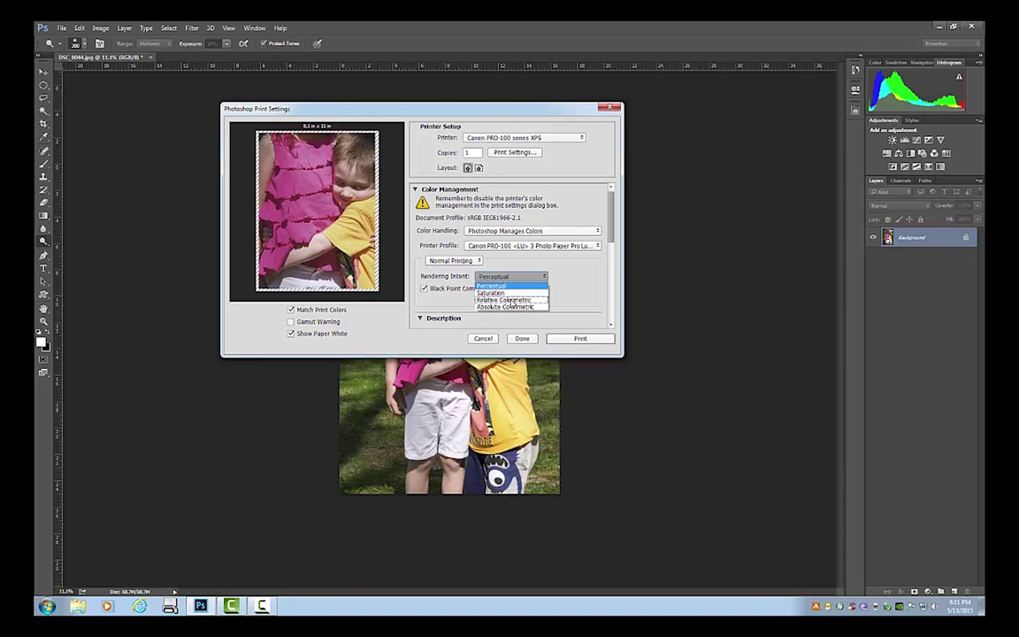
{"action": "left_click", "coordinate": [508, 300]}
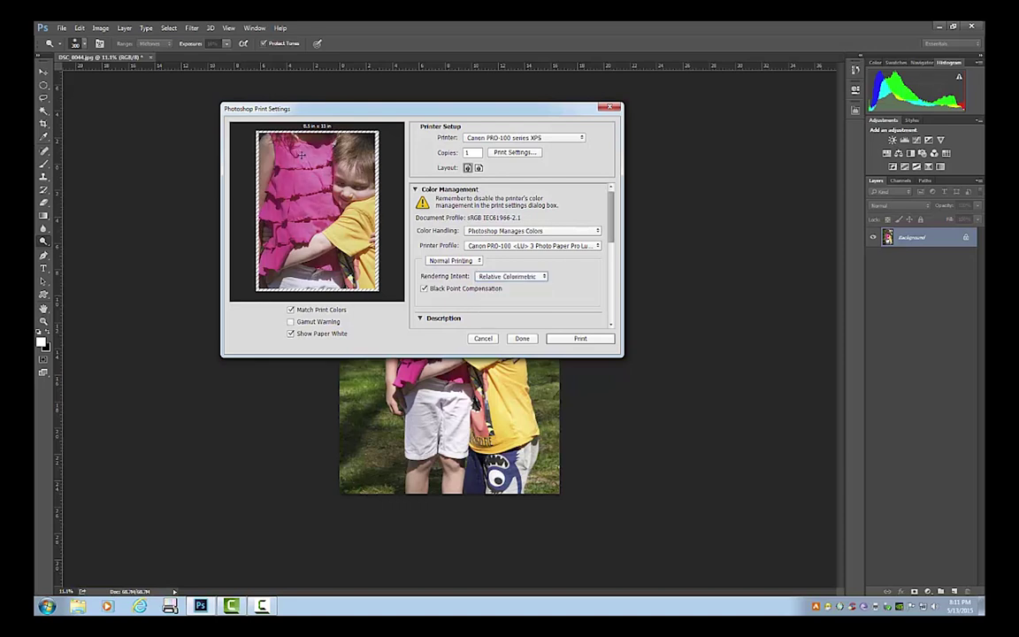
{"action": "left_click", "coordinate": [500, 277]}
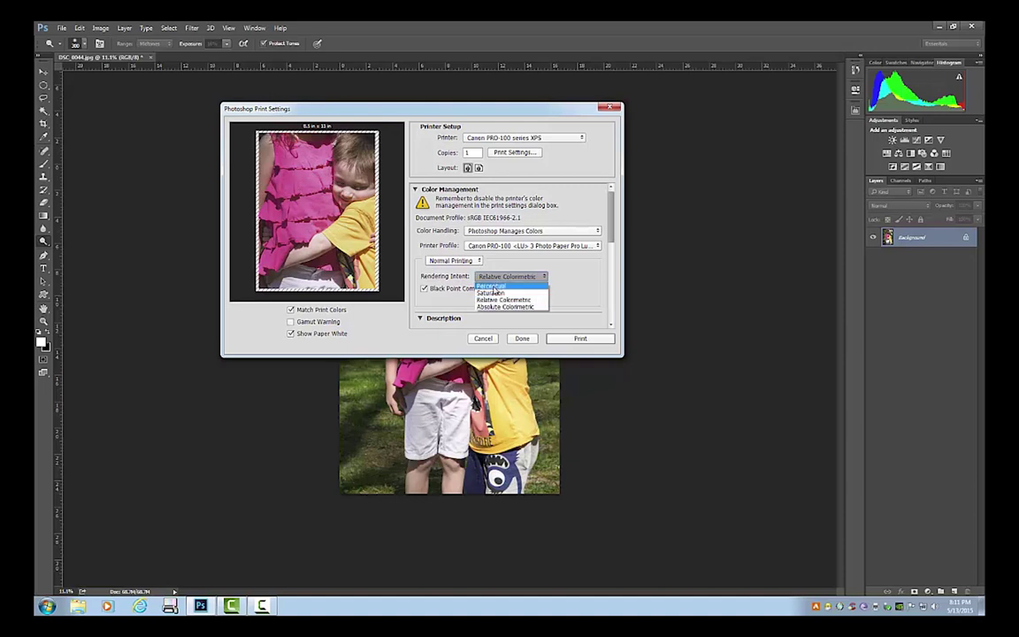
{"action": "left_click", "coordinate": [494, 287]}
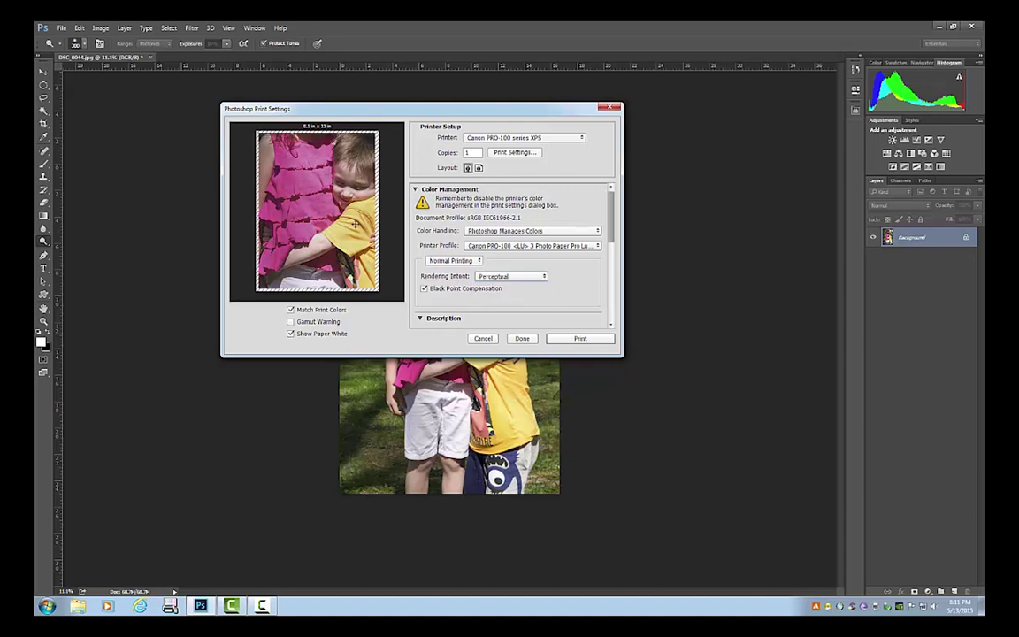
{"action": "left_click", "coordinate": [489, 276]}
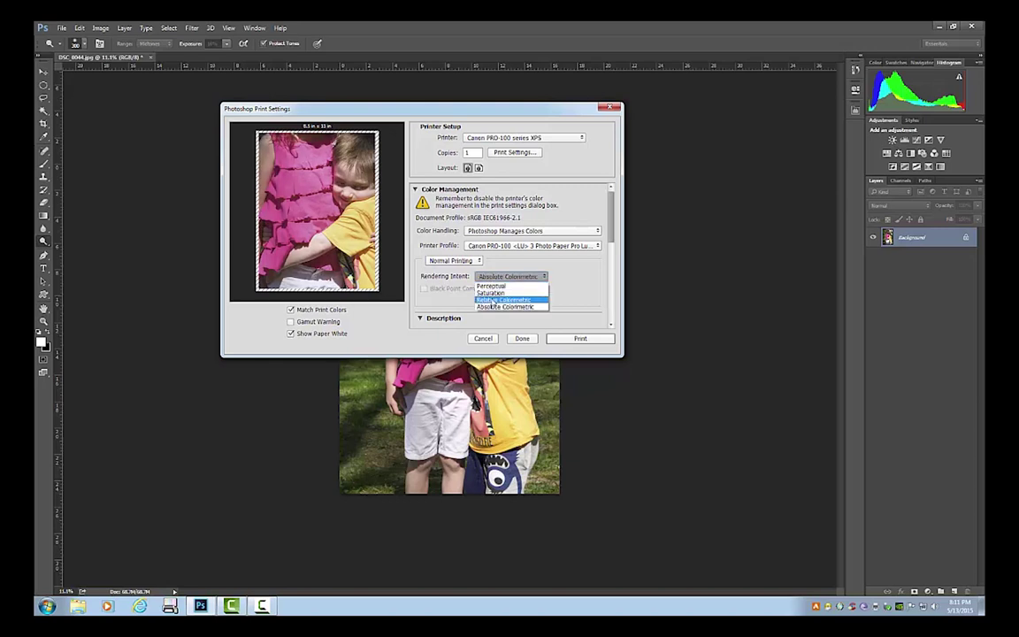
{"action": "left_click", "coordinate": [489, 300]}
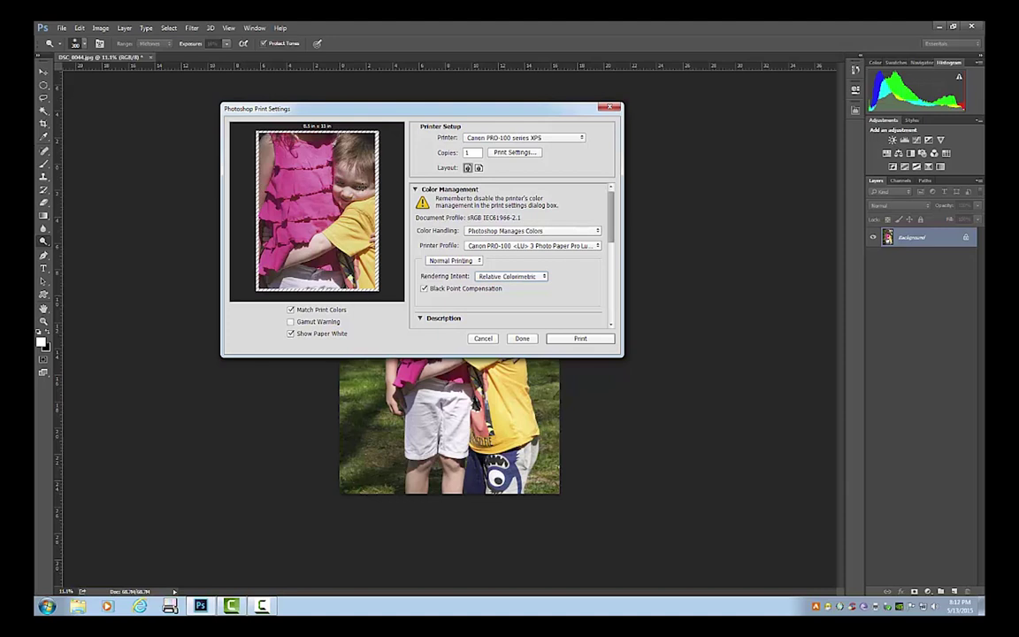
{"action": "left_click", "coordinate": [495, 277]}
{"action": "left_click", "coordinate": [497, 284]}
{"action": "left_click", "coordinate": [501, 277]}
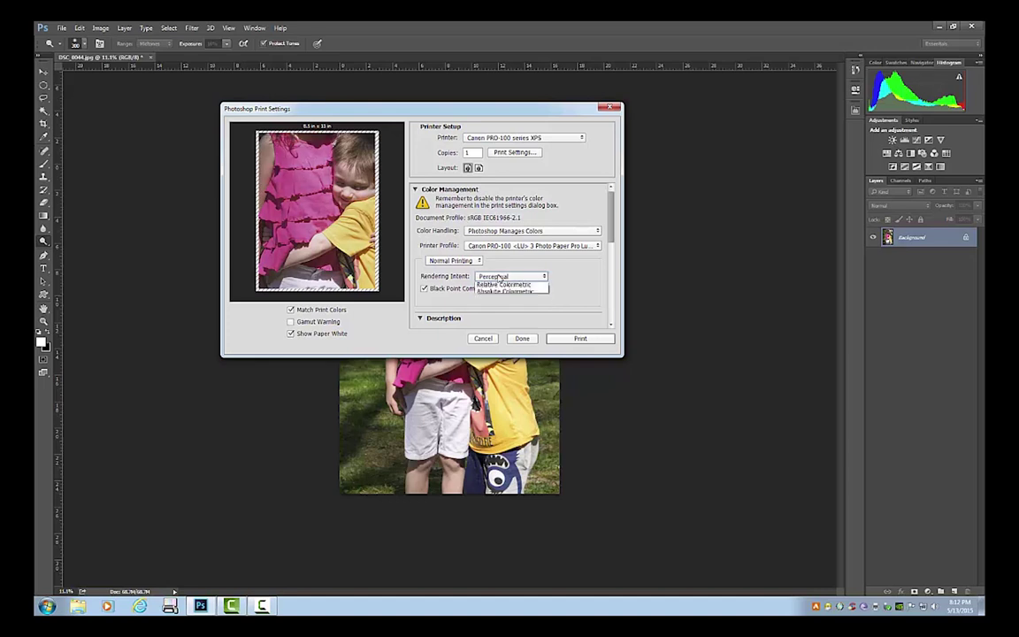
{"action": "left_click", "coordinate": [493, 302]}
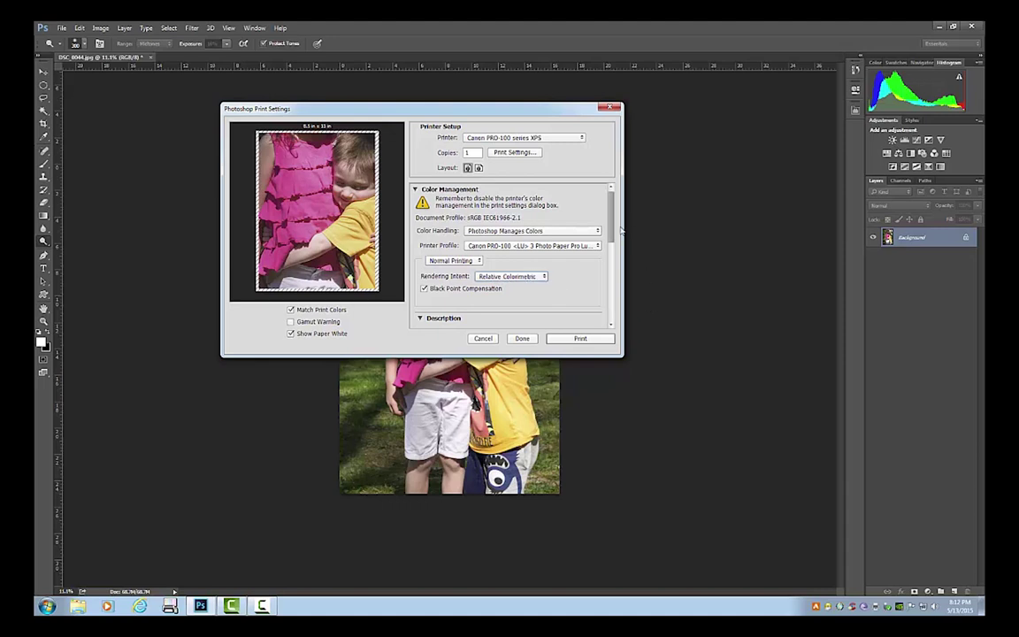
Turn off centring and keep the photo at Scale to Fit Media
{"action": "left_click_drag", "start_coordinate": [610, 221], "coordinate": [611, 287]}
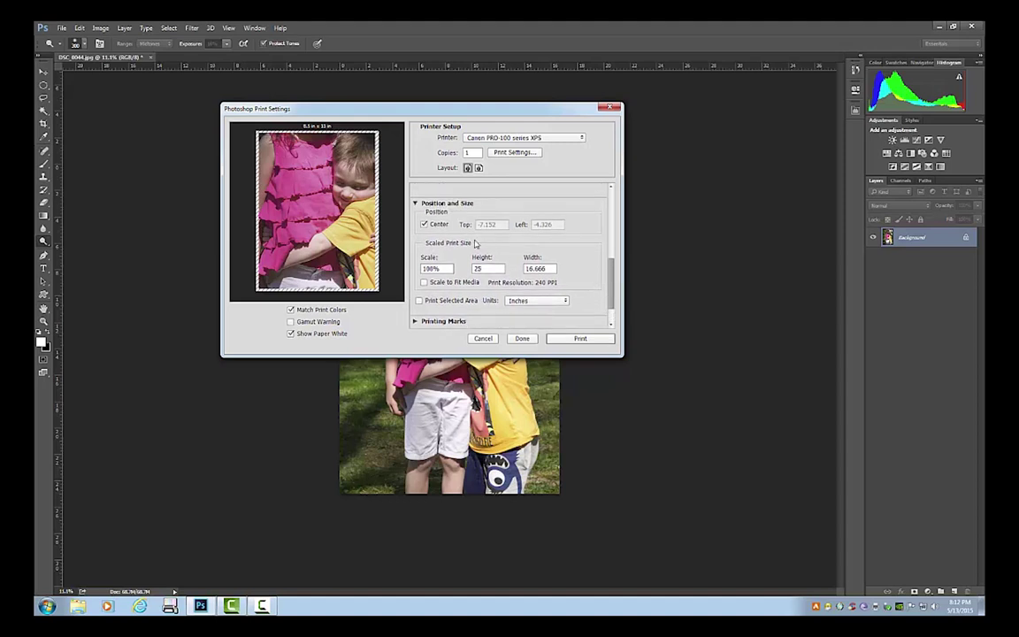
{"action": "left_click", "coordinate": [424, 224]}
{"action": "left_click", "coordinate": [424, 283]}
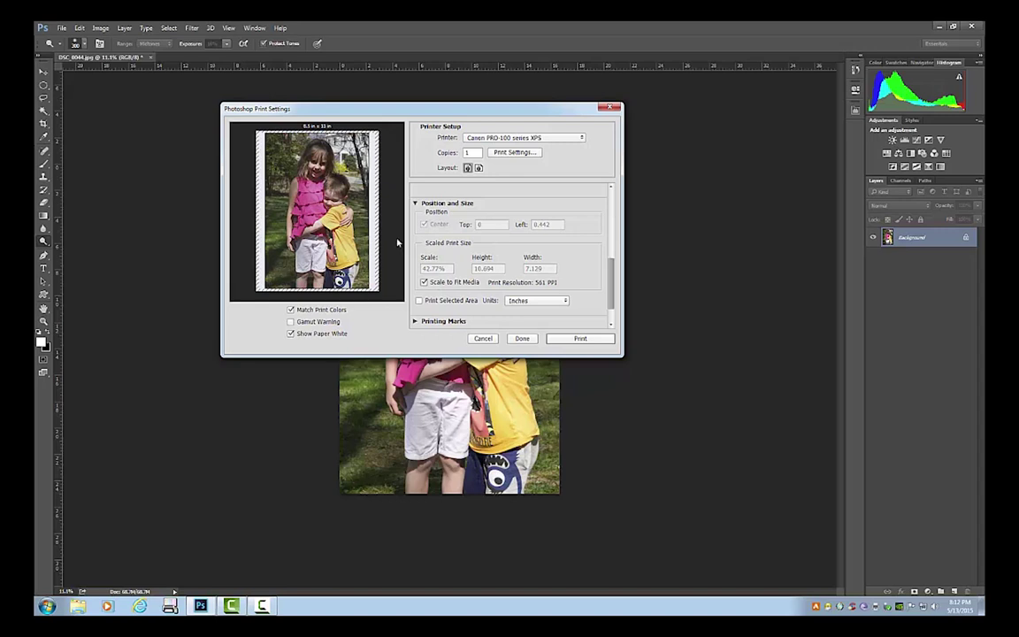
{"action": "left_click", "coordinate": [424, 282]}
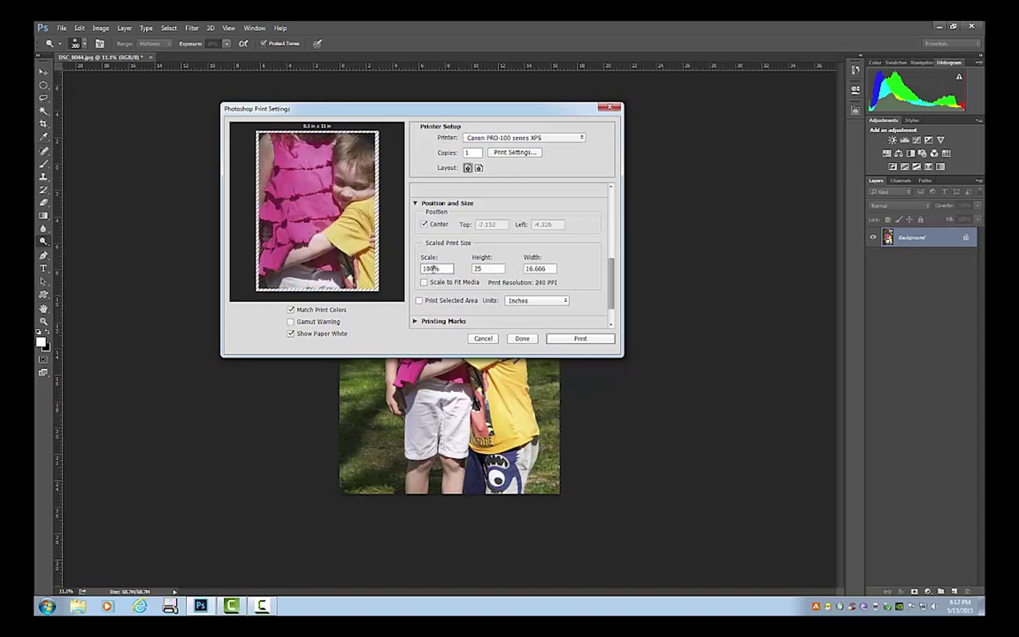
{"action": "left_click_drag", "start_coordinate": [433, 269], "coordinate": [421, 269]}
{"action": "left_click", "coordinate": [424, 282]}
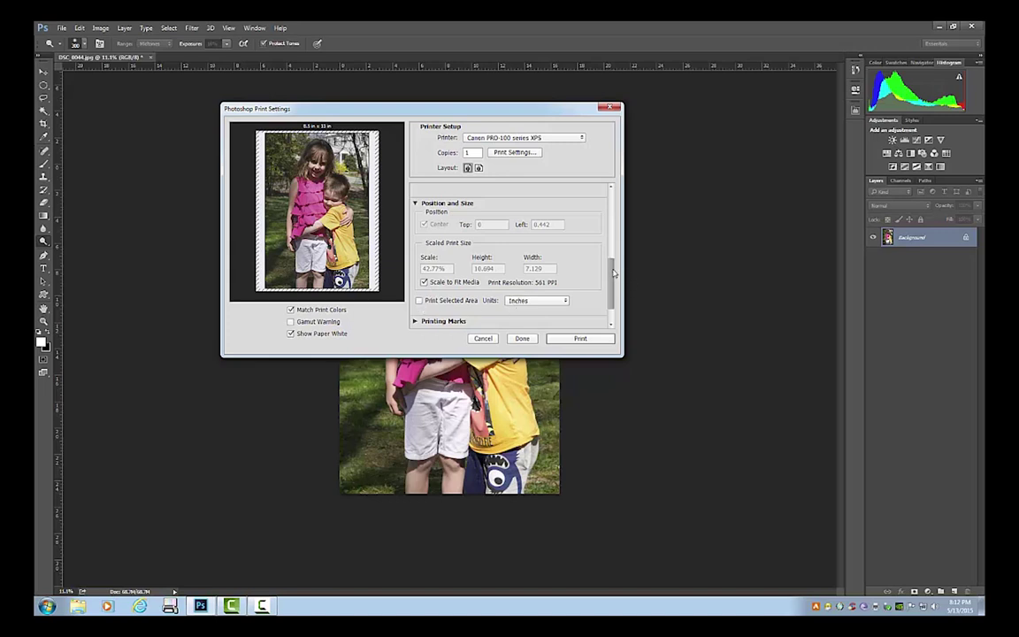
Open the Canon PRO-100 driver properties through Print Settings
{"action": "scroll", "coordinate": [613, 297], "scroll_direction": "down", "scroll_amount": 1}
{"action": "scroll", "coordinate": [553, 266], "scroll_direction": "up", "scroll_amount": 5}
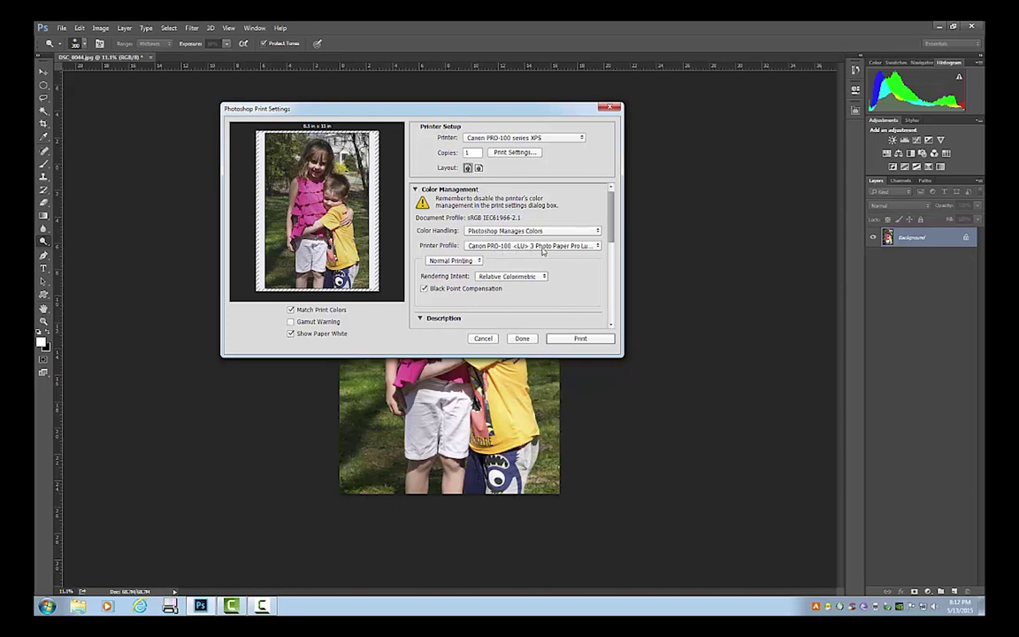
{"action": "scroll", "coordinate": [531, 248], "scroll_direction": "up", "scroll_amount": 1}
{"action": "left_click", "coordinate": [514, 152]}
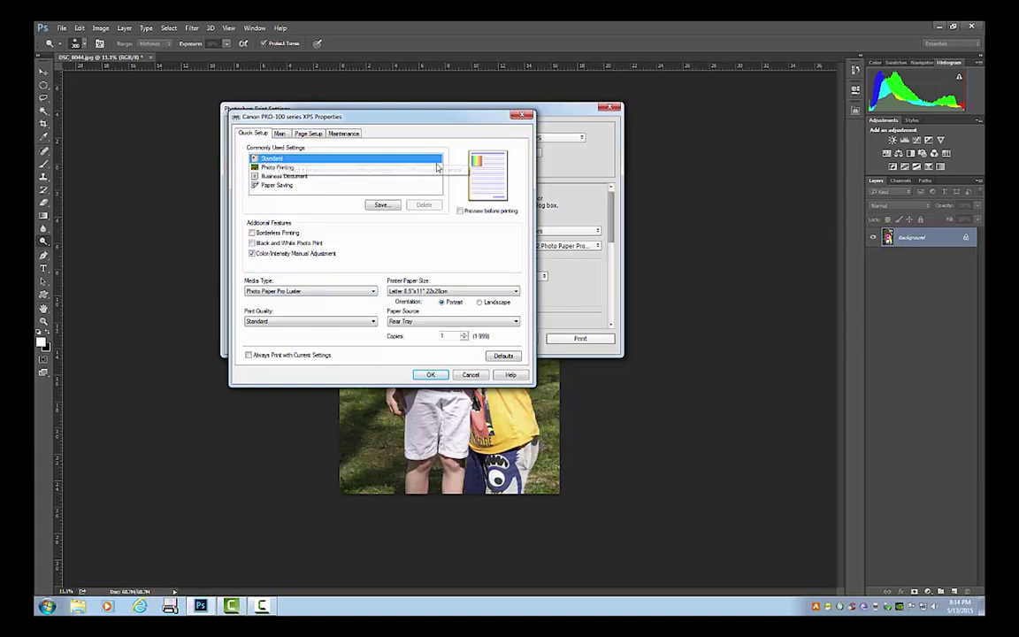
Apply the Photo Printing preset, turn off borderless, and choose Letter 8.5 x 11 in paper
{"action": "left_click", "coordinate": [266, 167]}
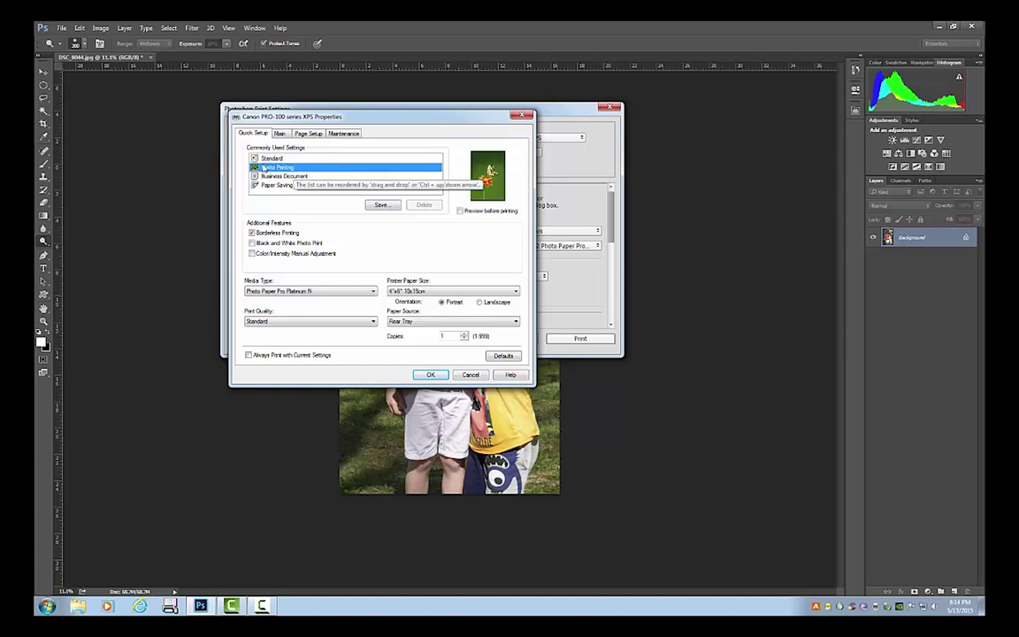
{"action": "left_click", "coordinate": [252, 232]}
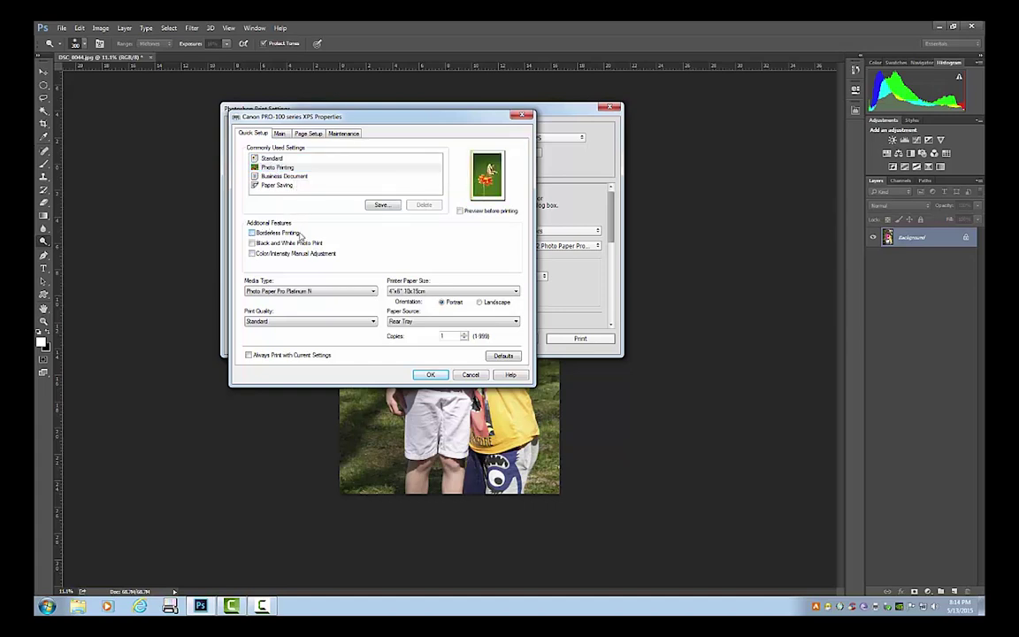
{"action": "left_click", "coordinate": [293, 168]}
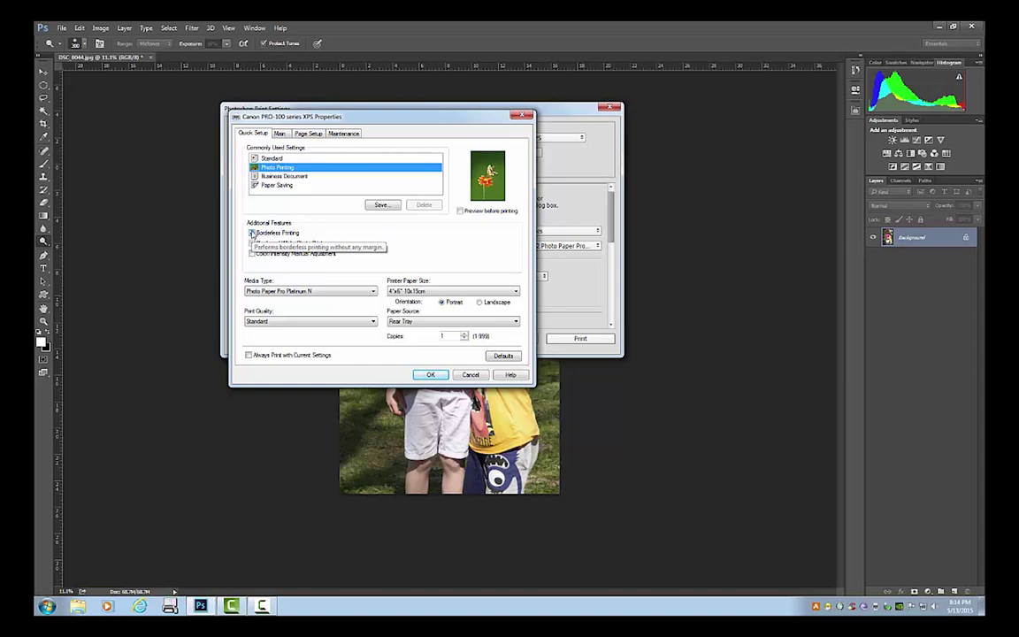
{"action": "left_click", "coordinate": [252, 232]}
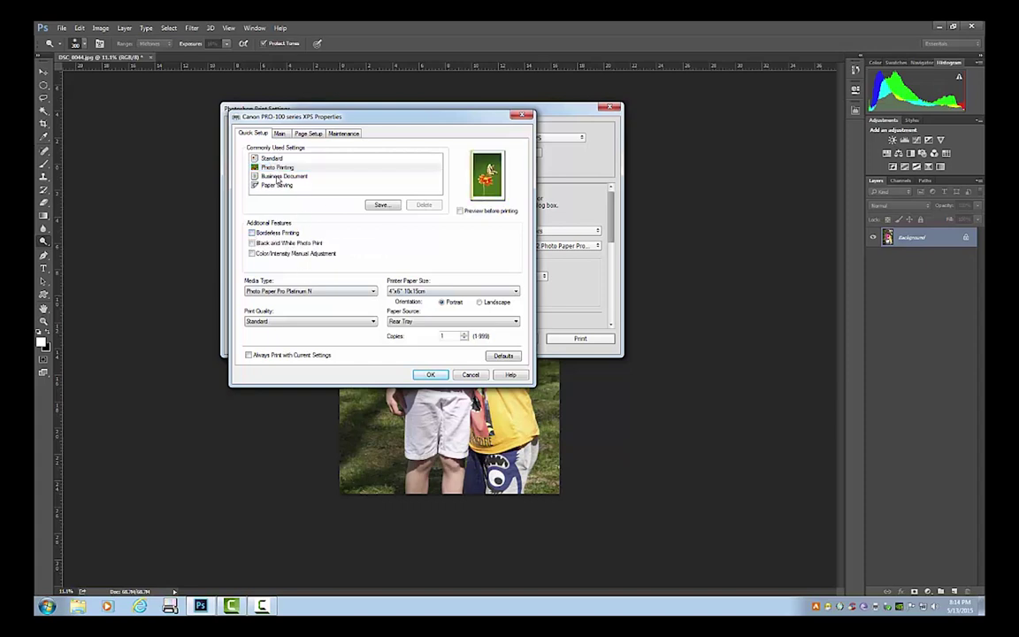
{"action": "left_click", "coordinate": [438, 292]}
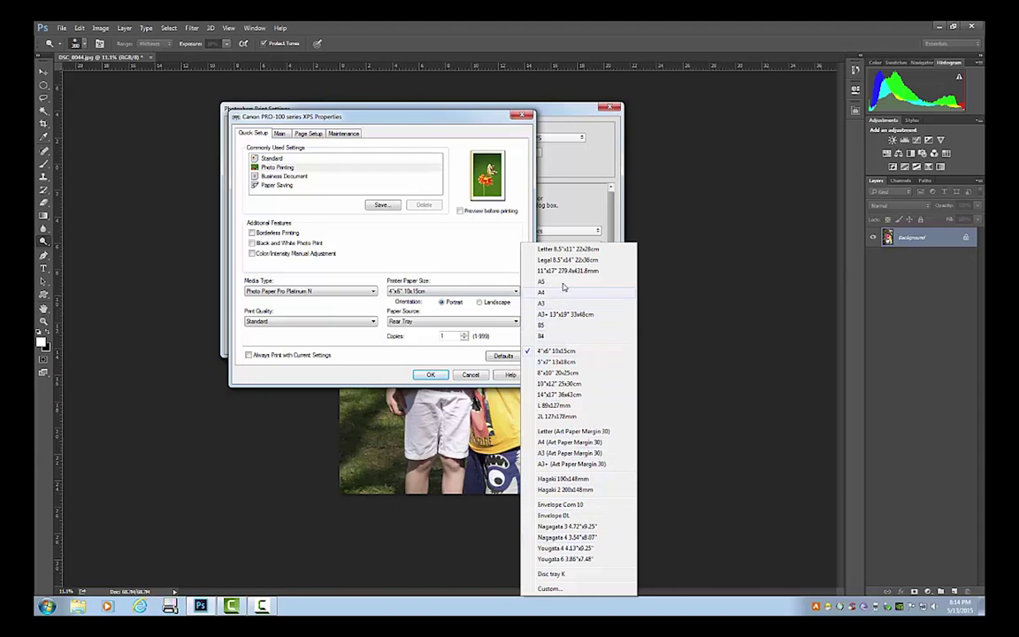
{"action": "left_click", "coordinate": [557, 251]}
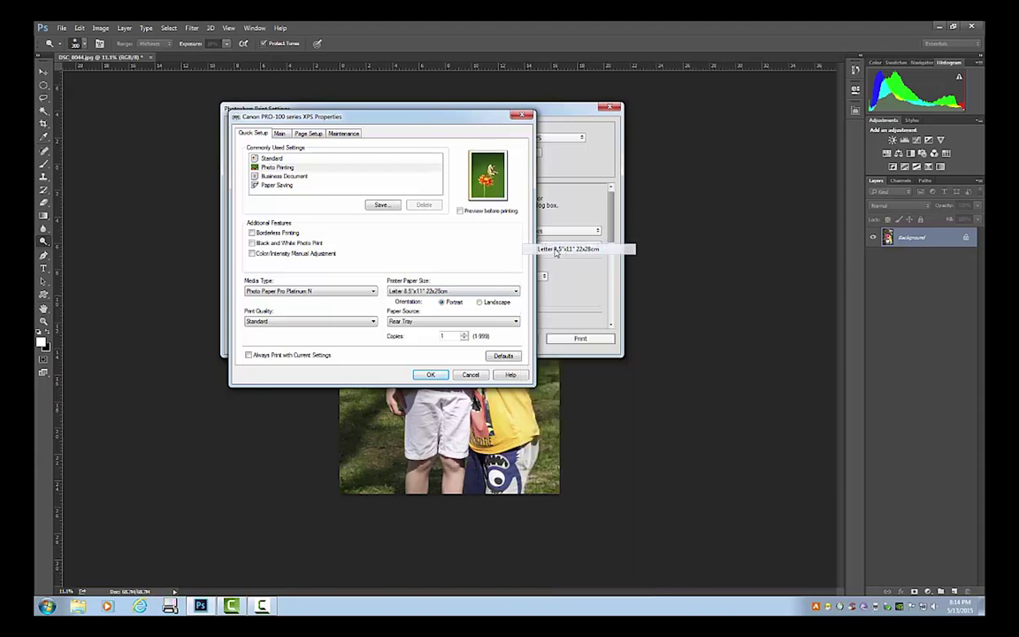
Set media to Photo Paper Pro Luster and print quality to High
{"action": "left_click", "coordinate": [283, 324]}
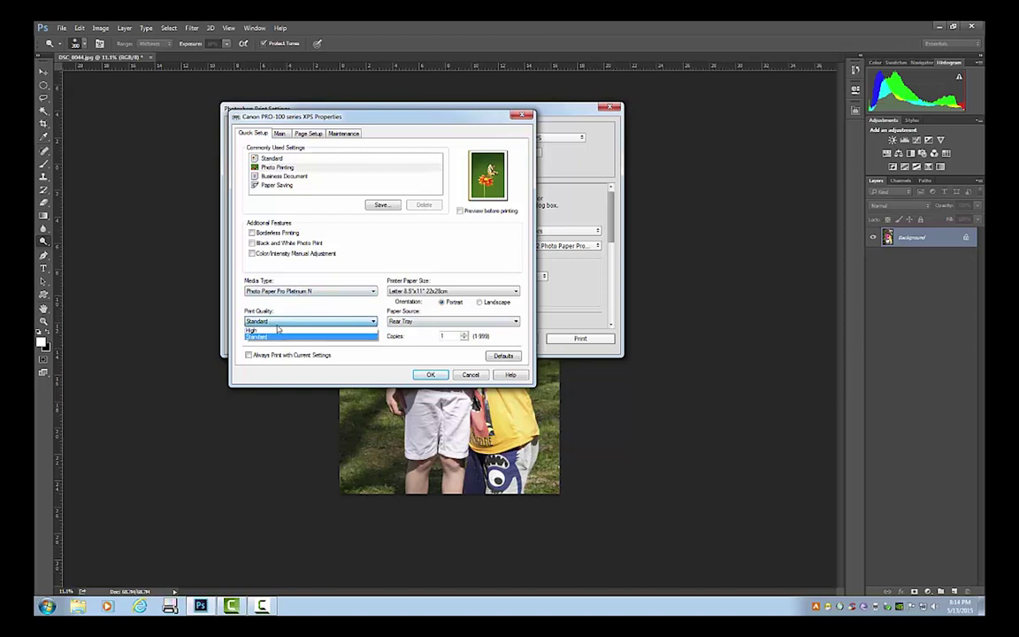
{"action": "left_click", "coordinate": [307, 302]}
{"action": "left_click", "coordinate": [310, 291]}
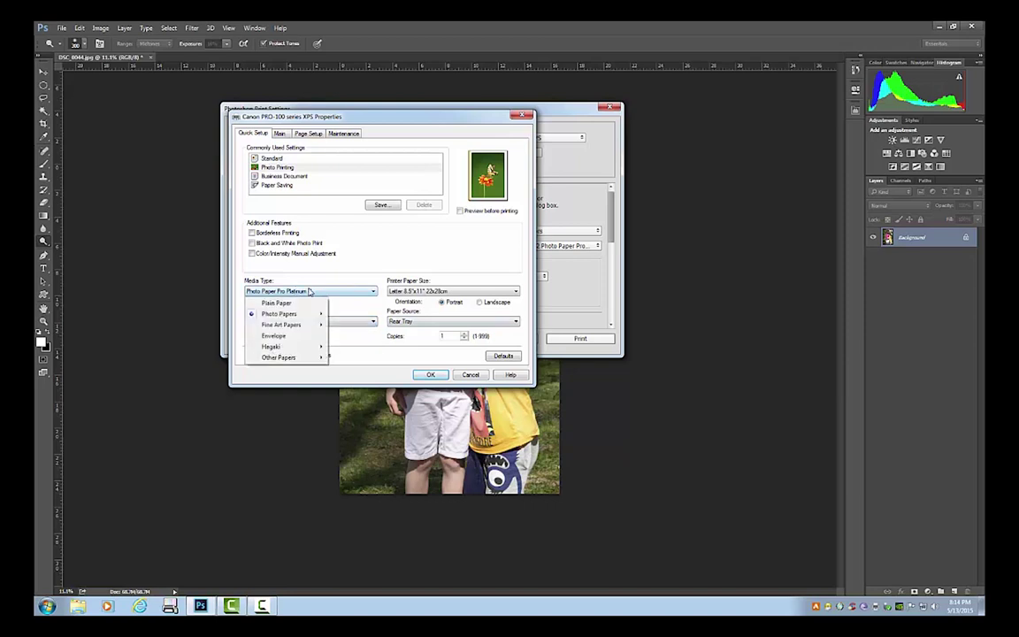
{"action": "mouse_move", "coordinate": [270, 313]}
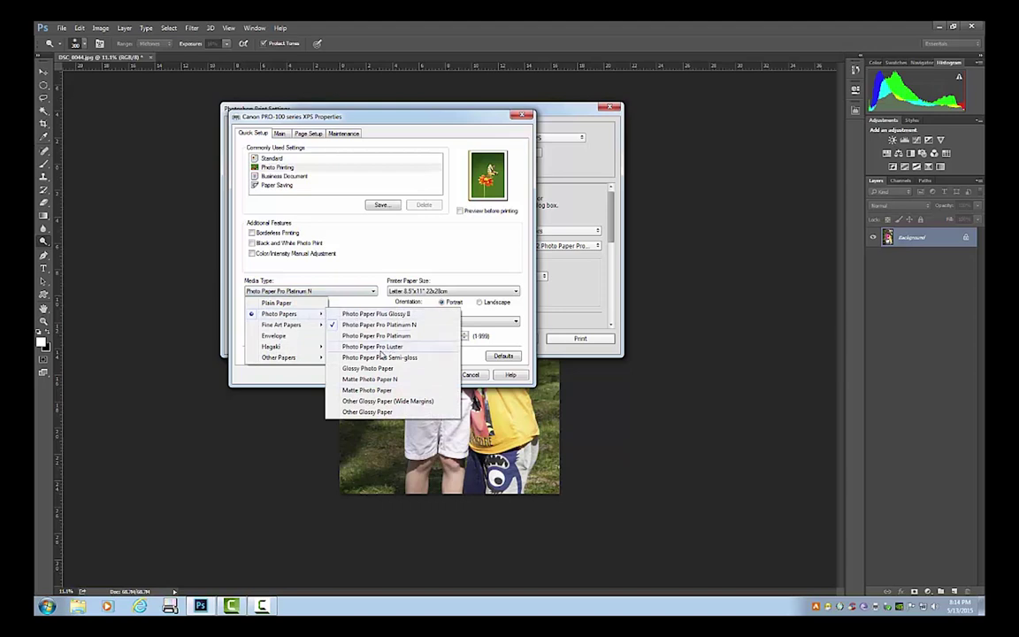
{"action": "left_click", "coordinate": [371, 346]}
{"action": "left_click", "coordinate": [305, 323]}
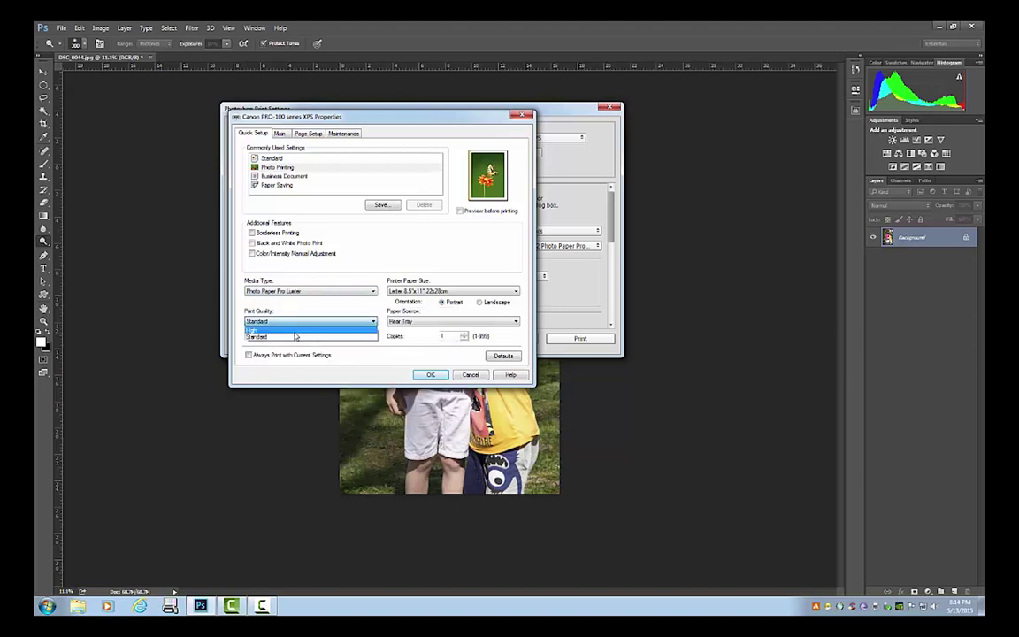
{"action": "left_click", "coordinate": [296, 333]}
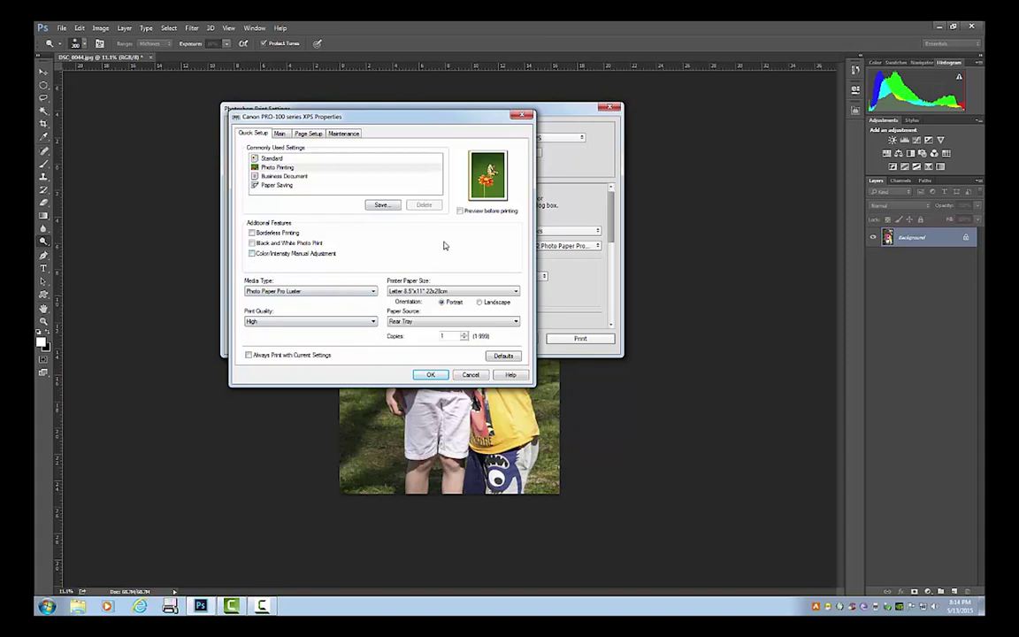
Enable Color/Intensity Manual Adjustment with Matching colour correction set to None
{"action": "left_click", "coordinate": [252, 254]}
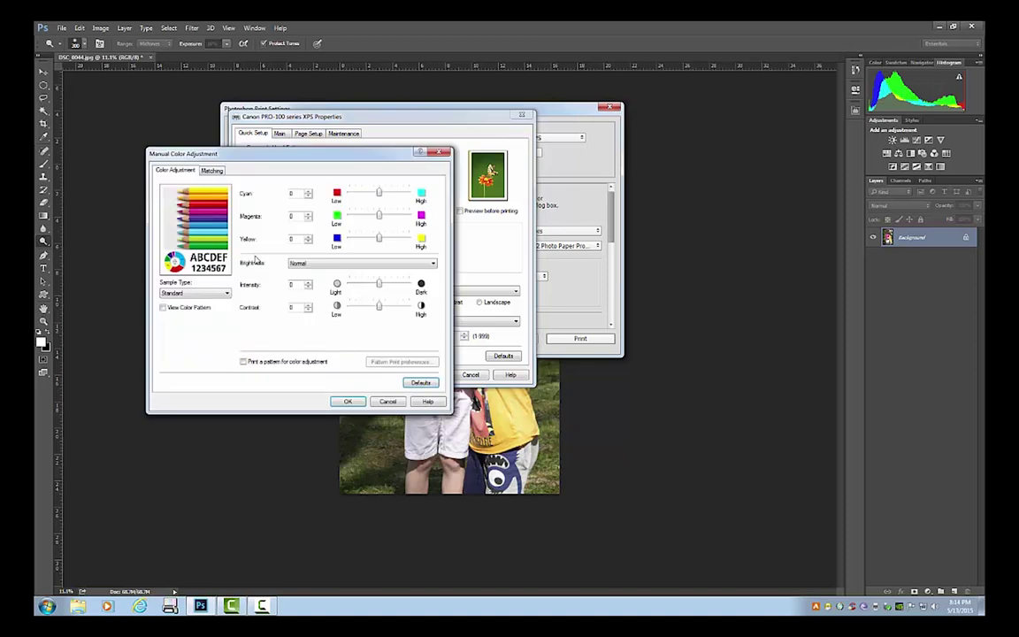
{"action": "left_click", "coordinate": [220, 173]}
{"action": "left_click", "coordinate": [182, 207]}
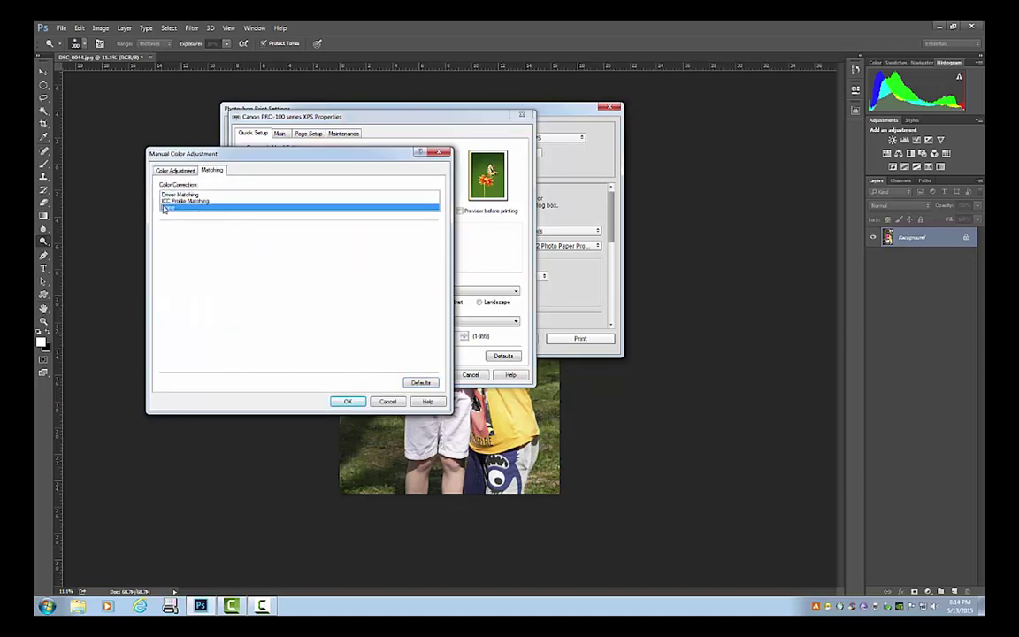
{"action": "left_click", "coordinate": [347, 401]}
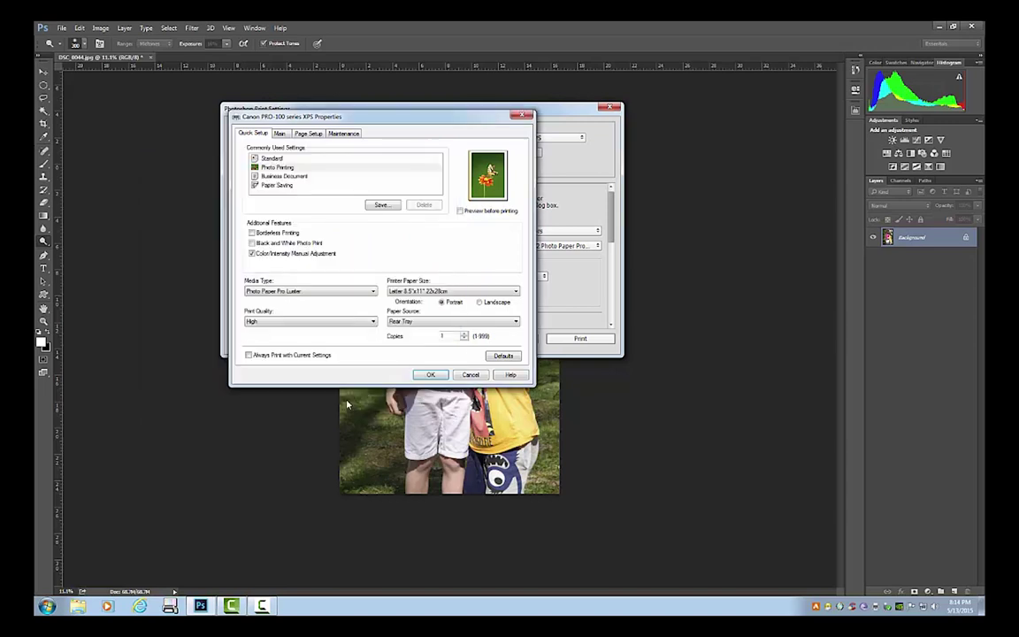
Confirm the driver settings and keep Relative Colorimetric as the rendering intent
{"action": "left_click", "coordinate": [431, 376]}
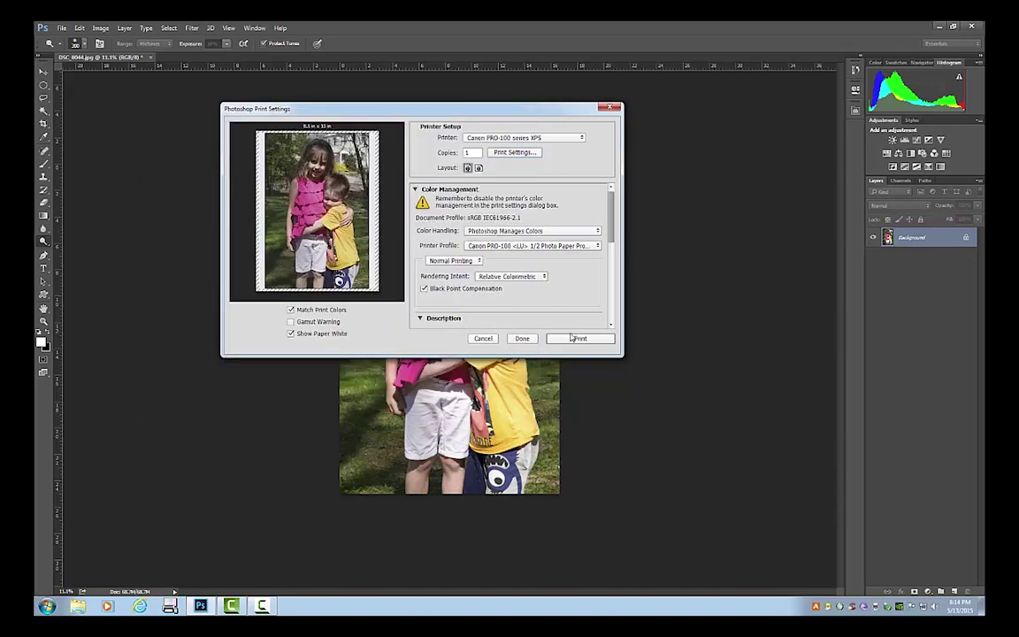
{"action": "left_click", "coordinate": [576, 340]}
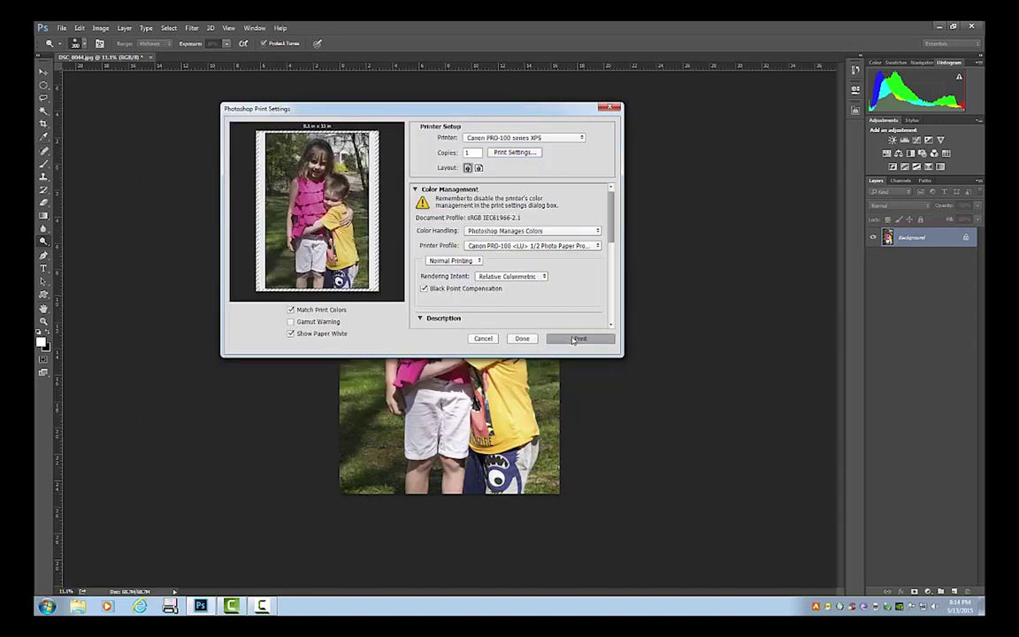
{"action": "left_click", "coordinate": [507, 276]}
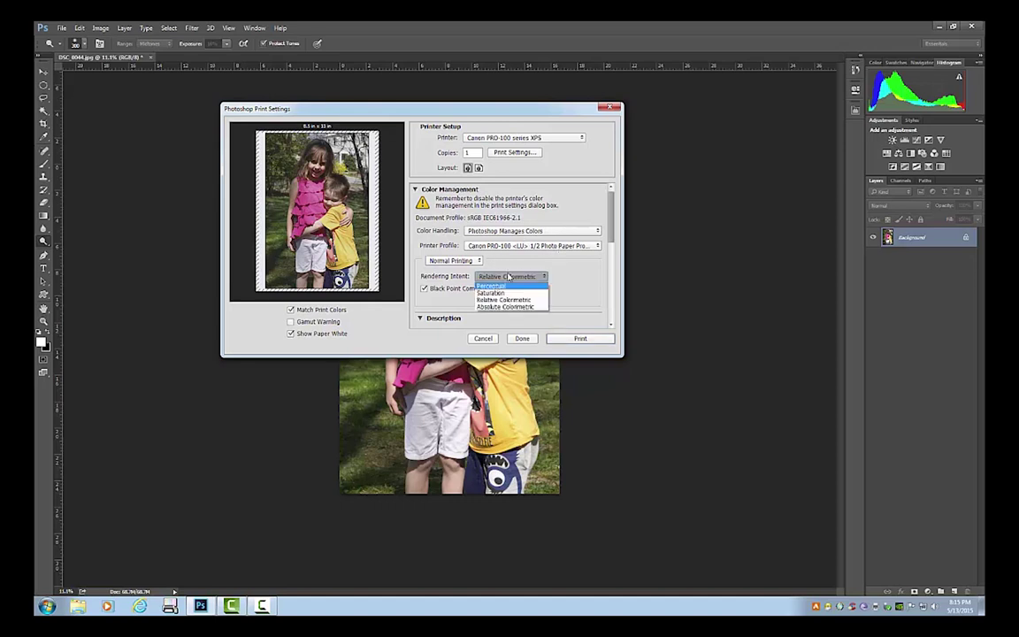
{"action": "left_click", "coordinate": [510, 277]}
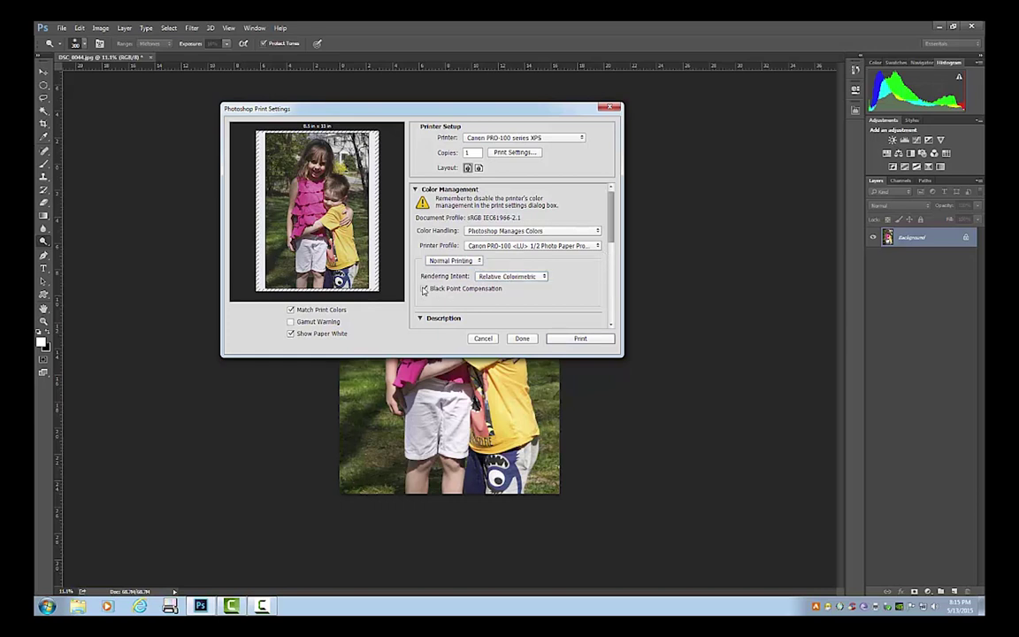
Scroll the print panel and reopen the Canon printer properties
{"action": "left_click_drag", "start_coordinate": [611, 208], "coordinate": [593, 287]}
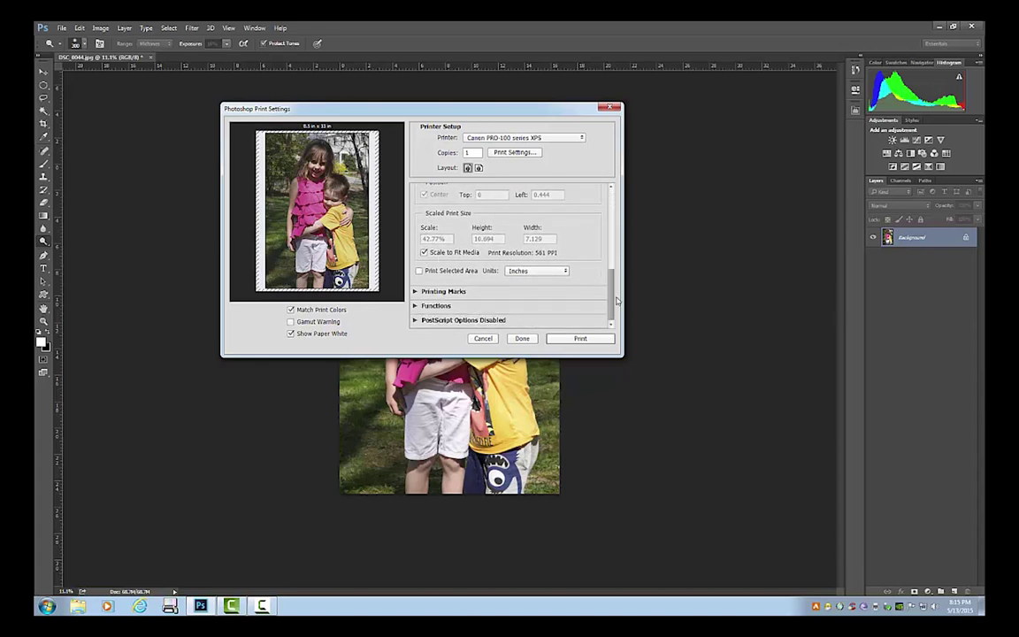
{"action": "left_click_drag", "start_coordinate": [612, 303], "coordinate": [612, 196]}
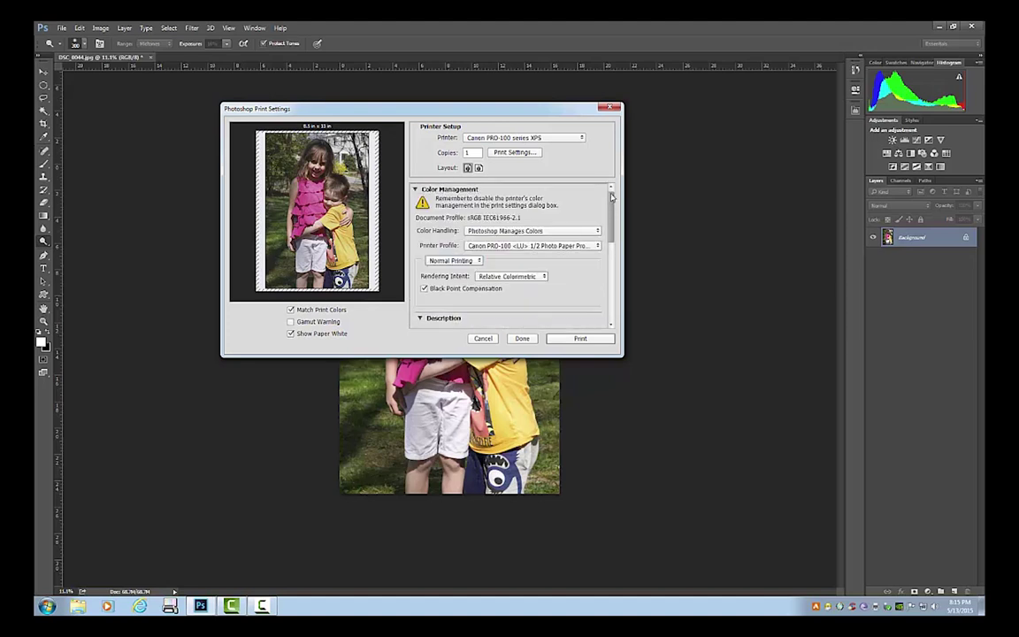
{"action": "left_click", "coordinate": [512, 152]}
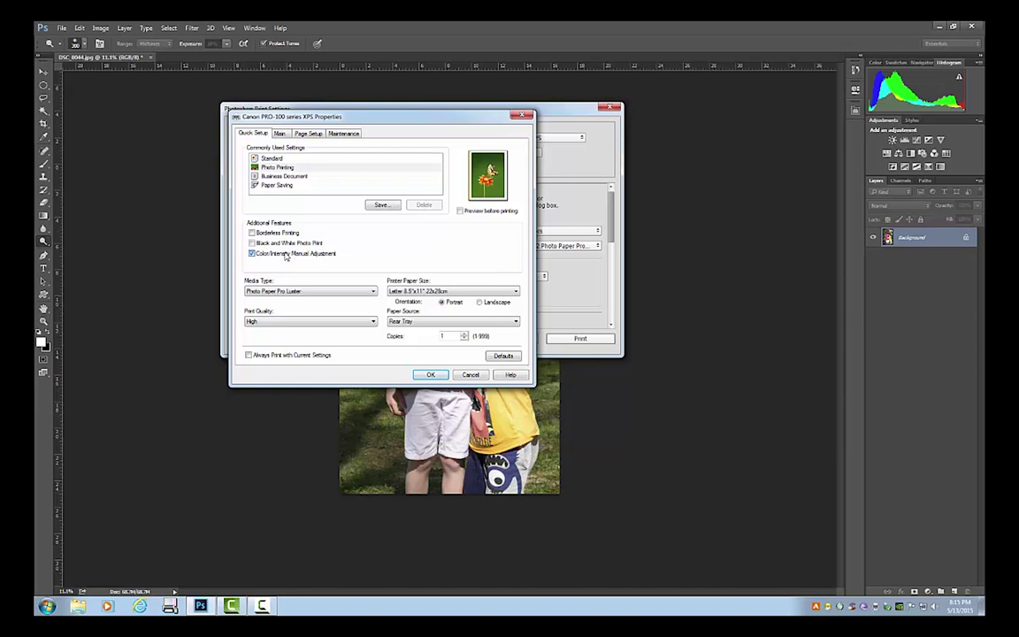
Use ICC Profile Matching with the PRO-100 Photo Paper Pro Luster profile and Relative Colorimetric intent
{"action": "left_click", "coordinate": [254, 253]}
{"action": "left_click", "coordinate": [211, 170]}
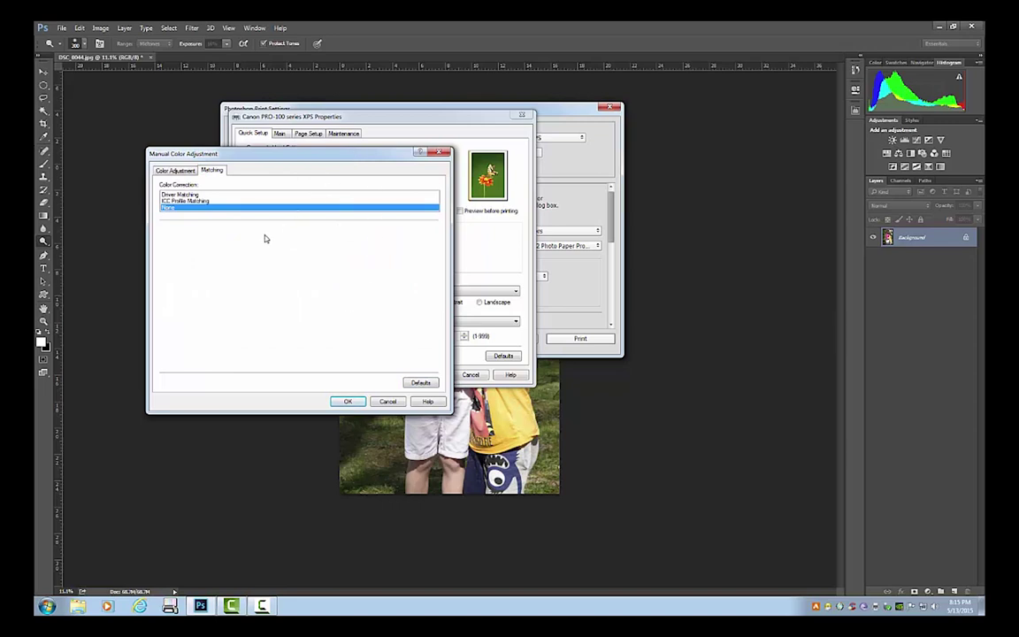
{"action": "left_click", "coordinate": [205, 202]}
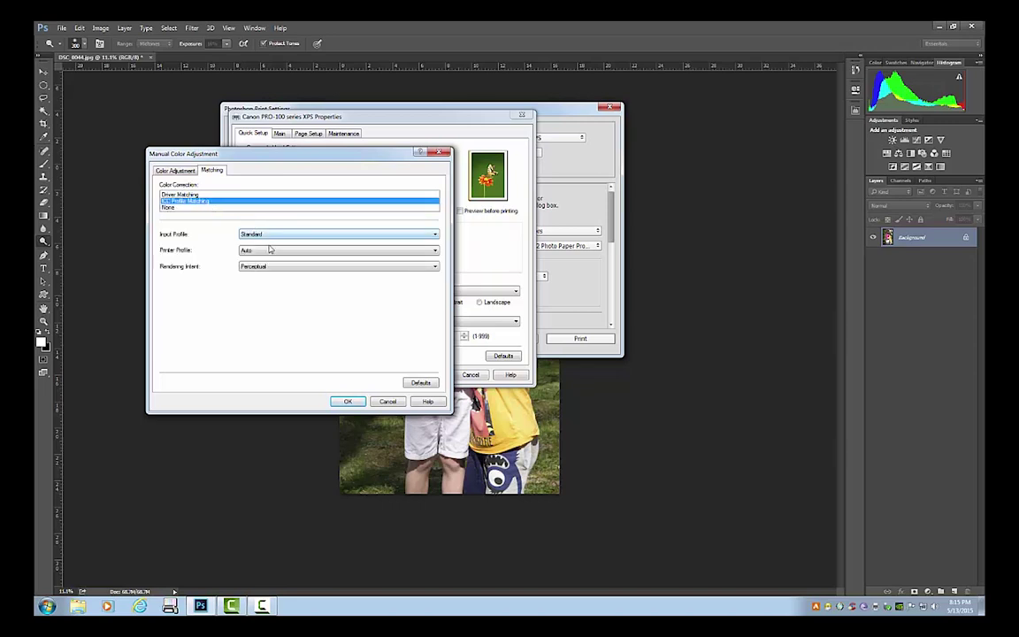
{"action": "left_click", "coordinate": [270, 251]}
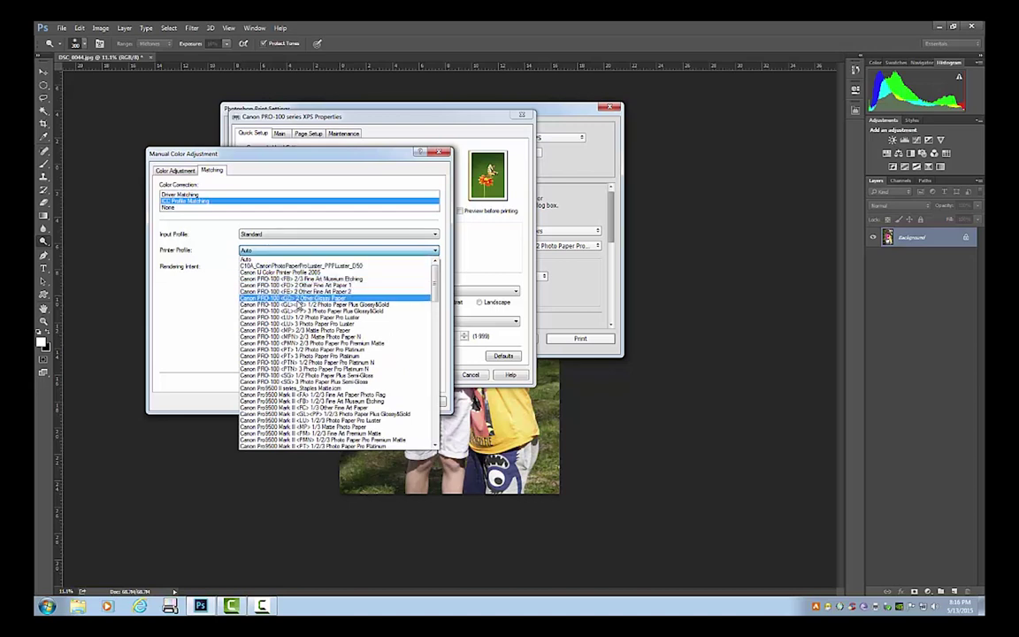
{"action": "left_click", "coordinate": [295, 318]}
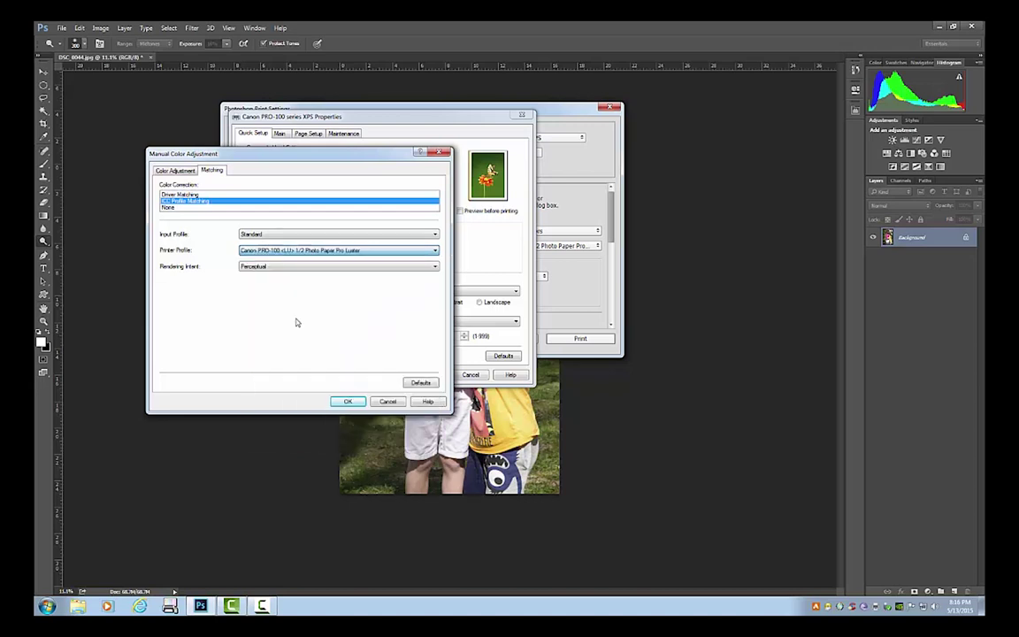
{"action": "left_click", "coordinate": [273, 266]}
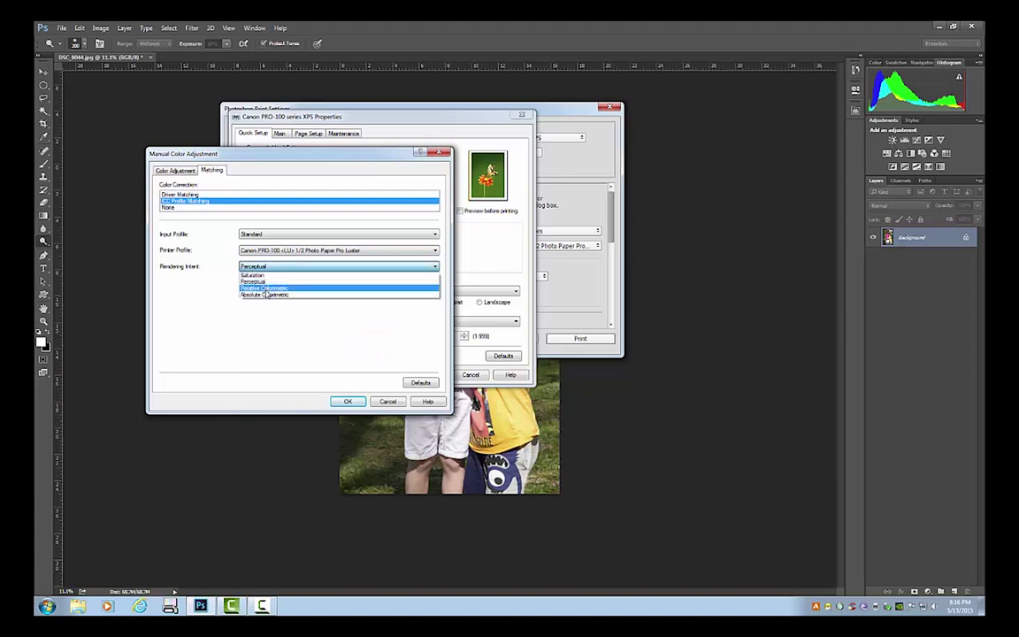
{"action": "left_click", "coordinate": [264, 288]}
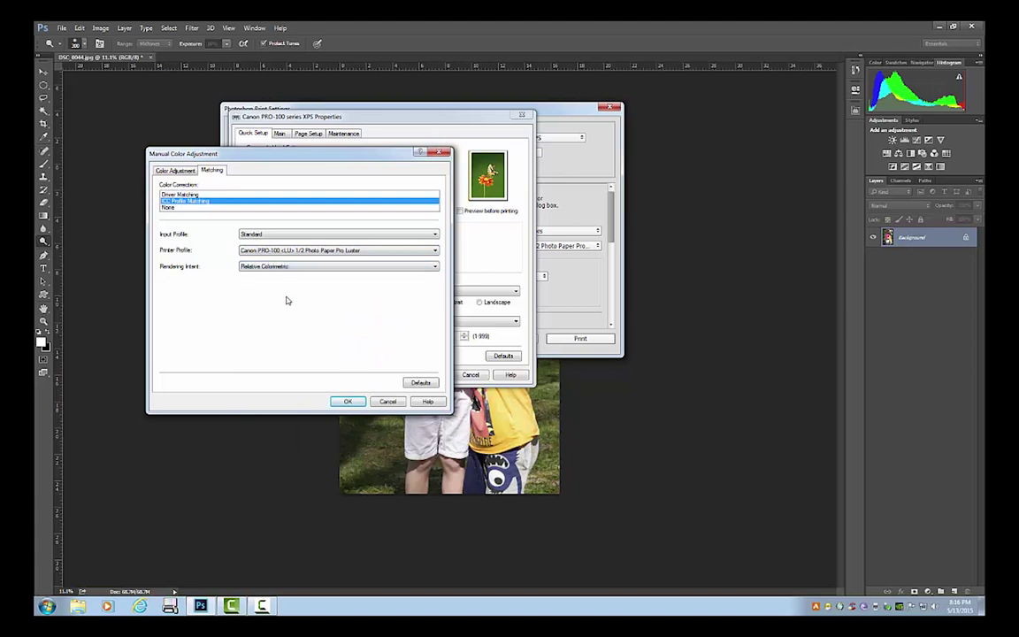
{"action": "left_click", "coordinate": [346, 401]}
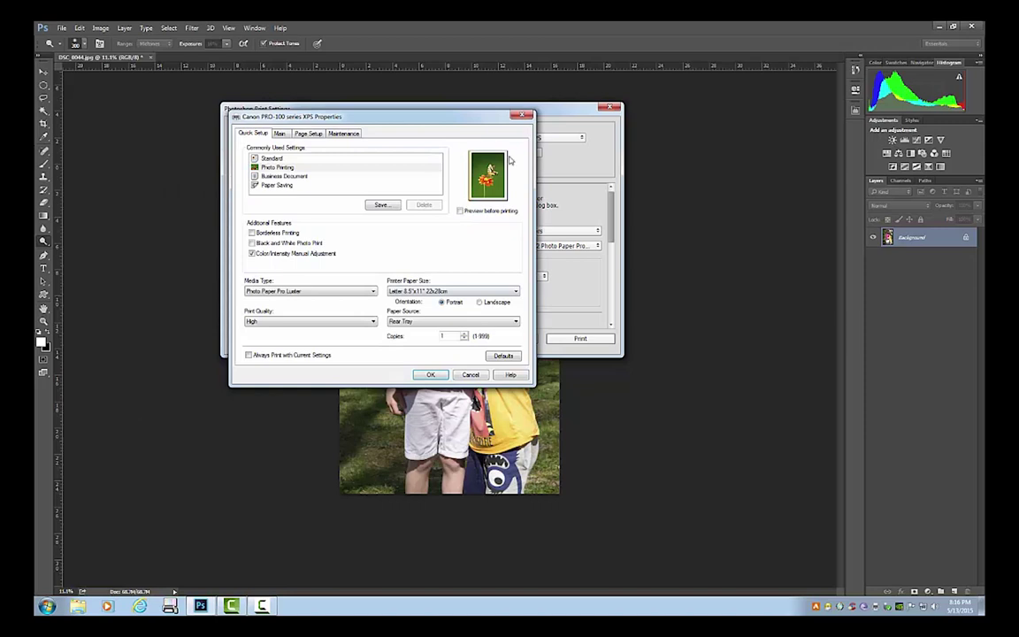
{"action": "left_click", "coordinate": [429, 375]}
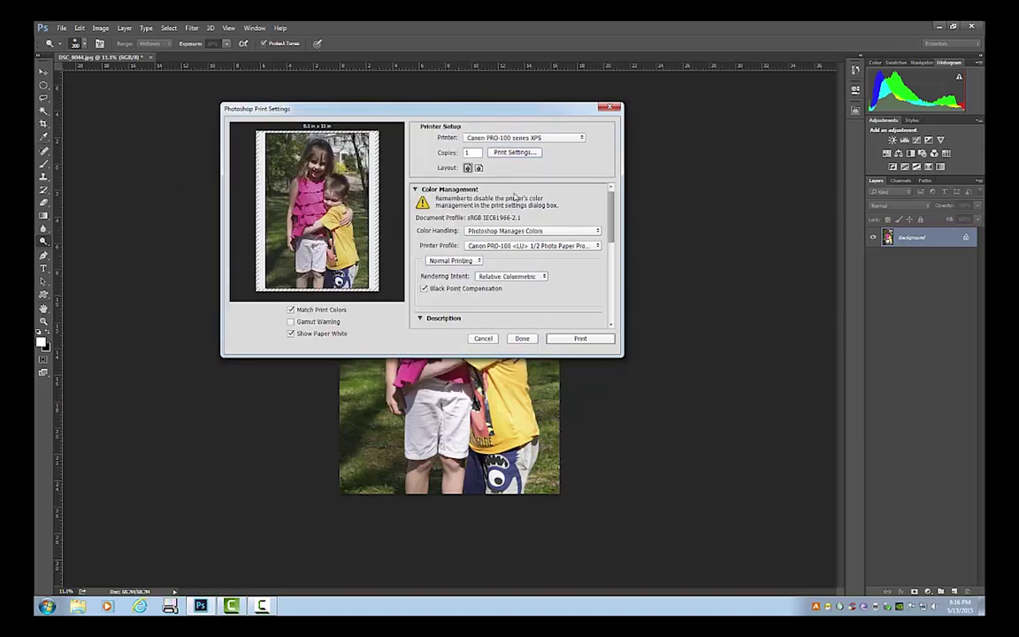
{"action": "left_click", "coordinate": [517, 232]}
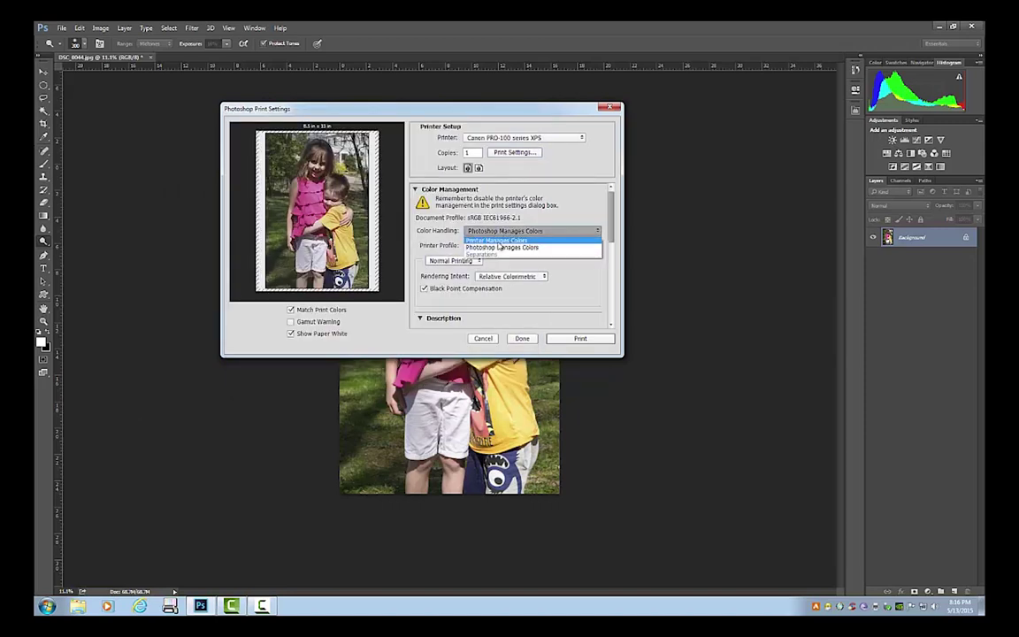
{"action": "left_click", "coordinate": [493, 240]}
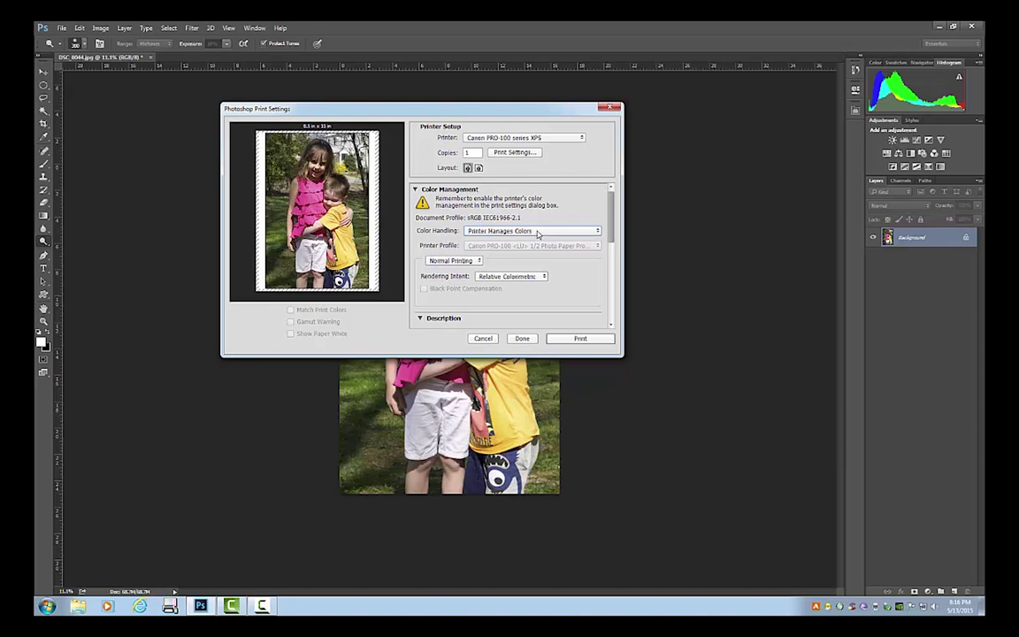
{"action": "left_click", "coordinate": [517, 153]}
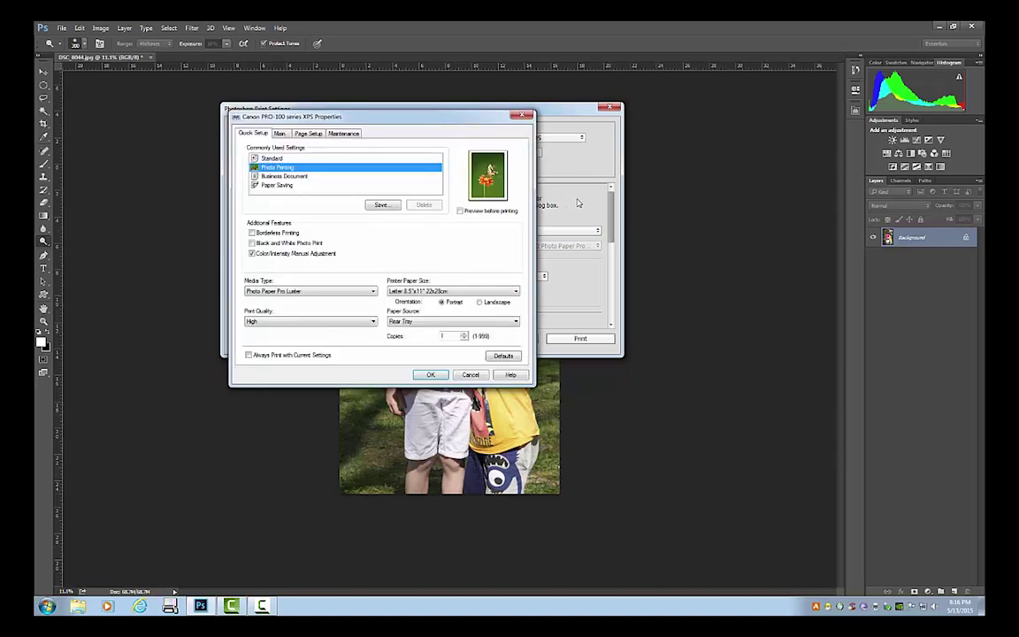
{"action": "left_click", "coordinate": [522, 115]}
{"action": "left_click", "coordinate": [524, 229]}
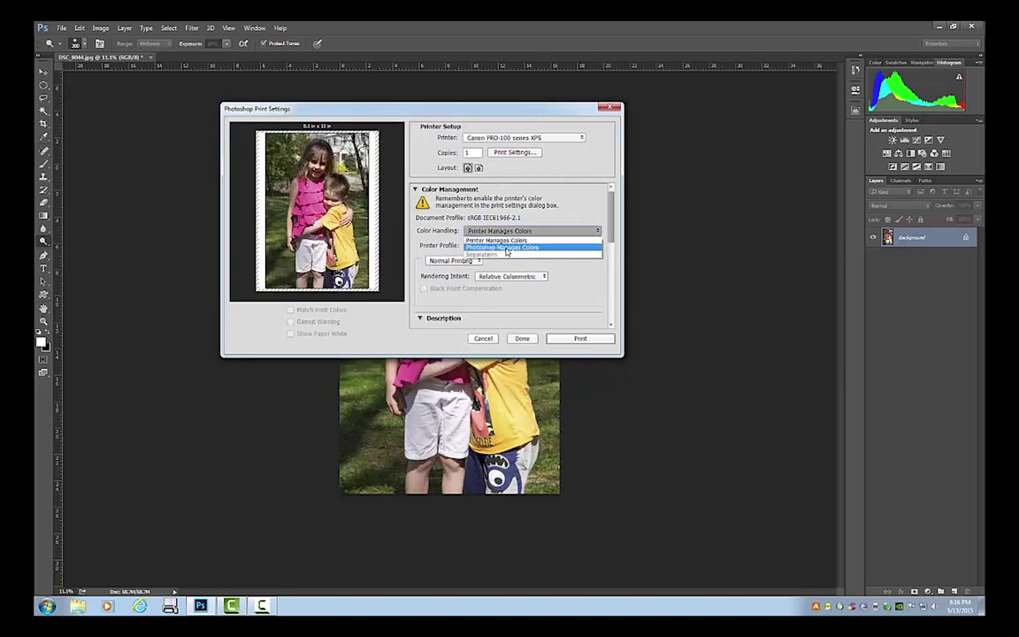
{"action": "left_click", "coordinate": [506, 248]}
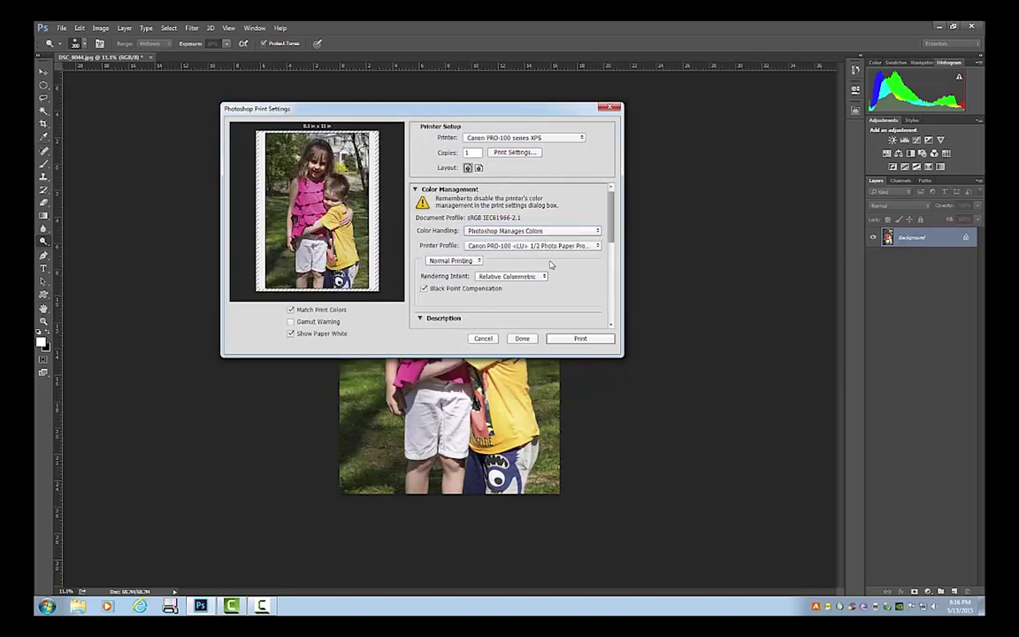
Recheck the driver's Matching settings, confirm them, and finish Print Settings with Done
{"action": "left_click", "coordinate": [509, 154]}
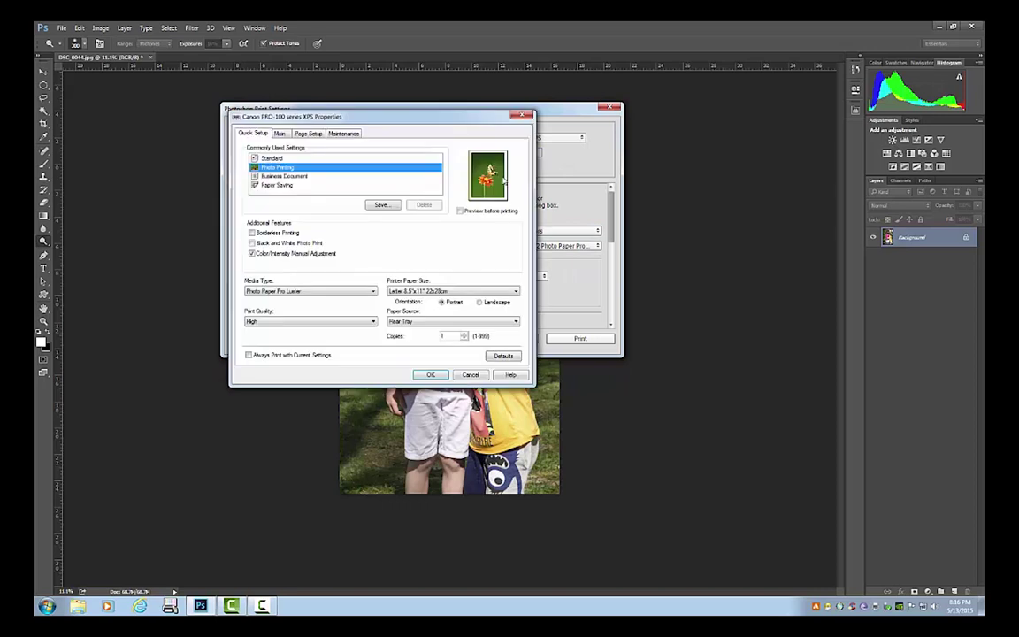
{"action": "left_click", "coordinate": [255, 254]}
{"action": "left_click", "coordinate": [257, 255]}
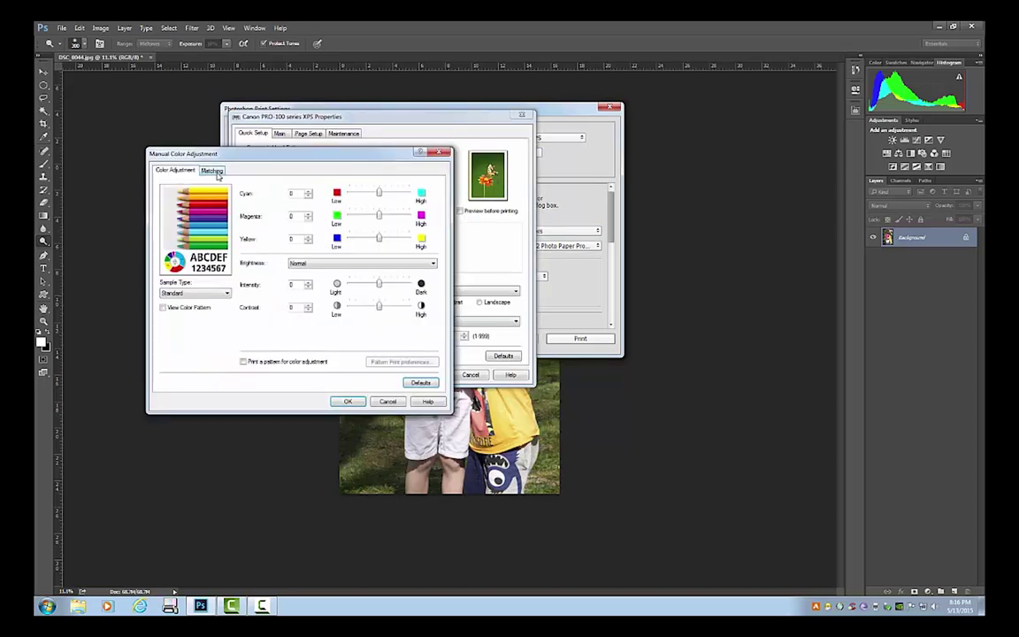
{"action": "left_click", "coordinate": [253, 266]}
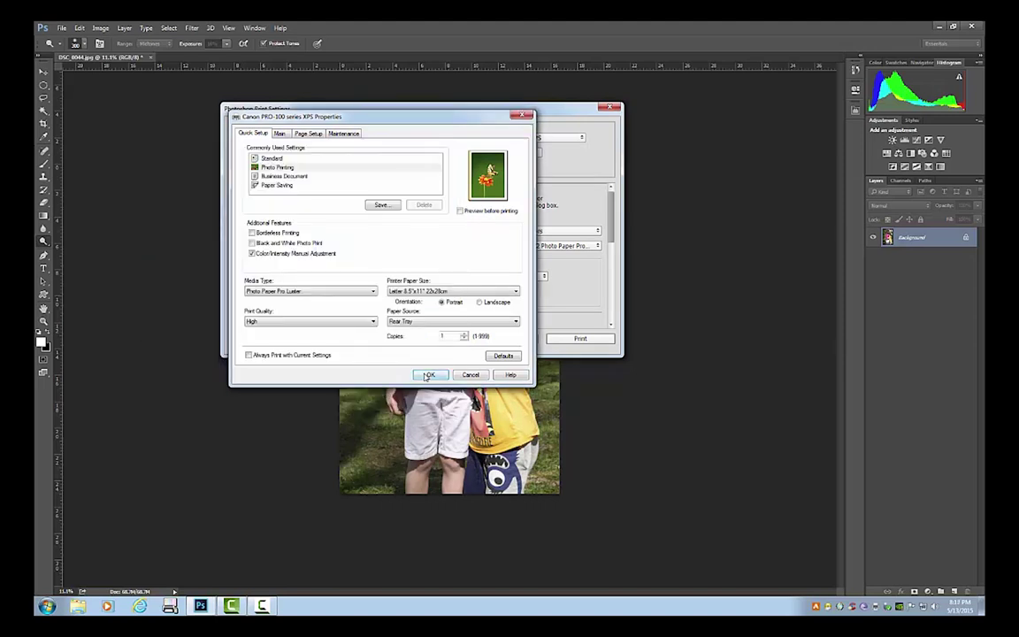
{"action": "left_click", "coordinate": [428, 375]}
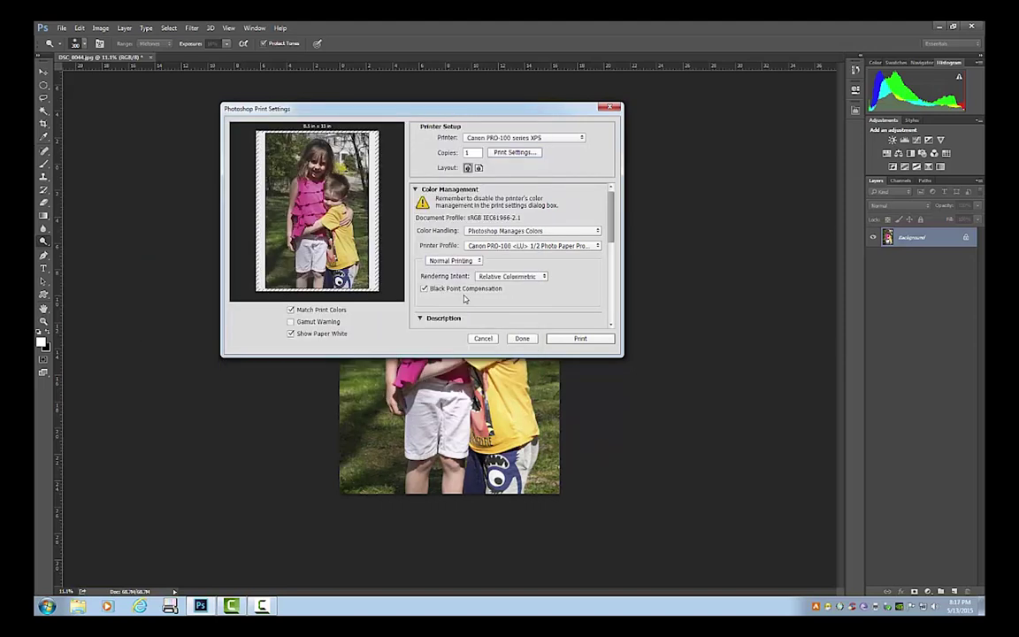
{"action": "left_click", "coordinate": [557, 340]}
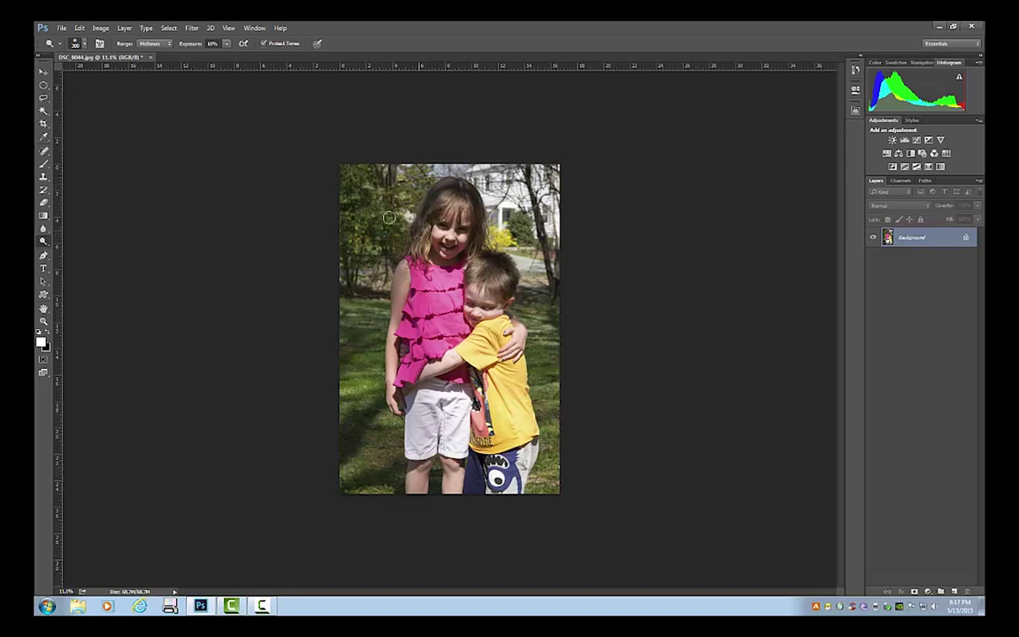
Send the children's photo to Canon Print Studio Pro via File > Automate
{"action": "left_click", "coordinate": [62, 28]}
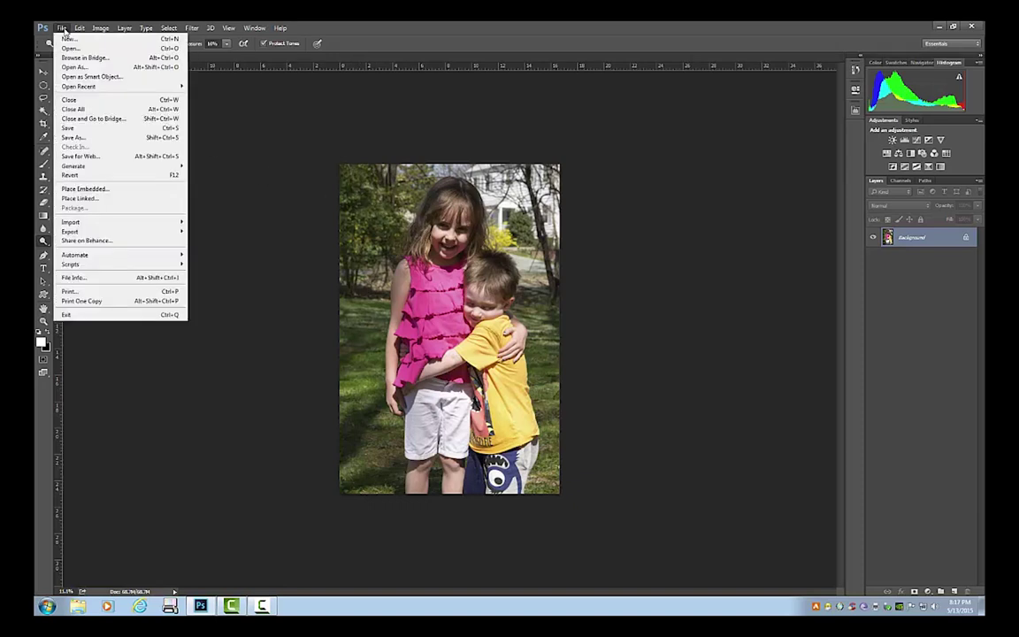
{"action": "mouse_move", "coordinate": [164, 255]}
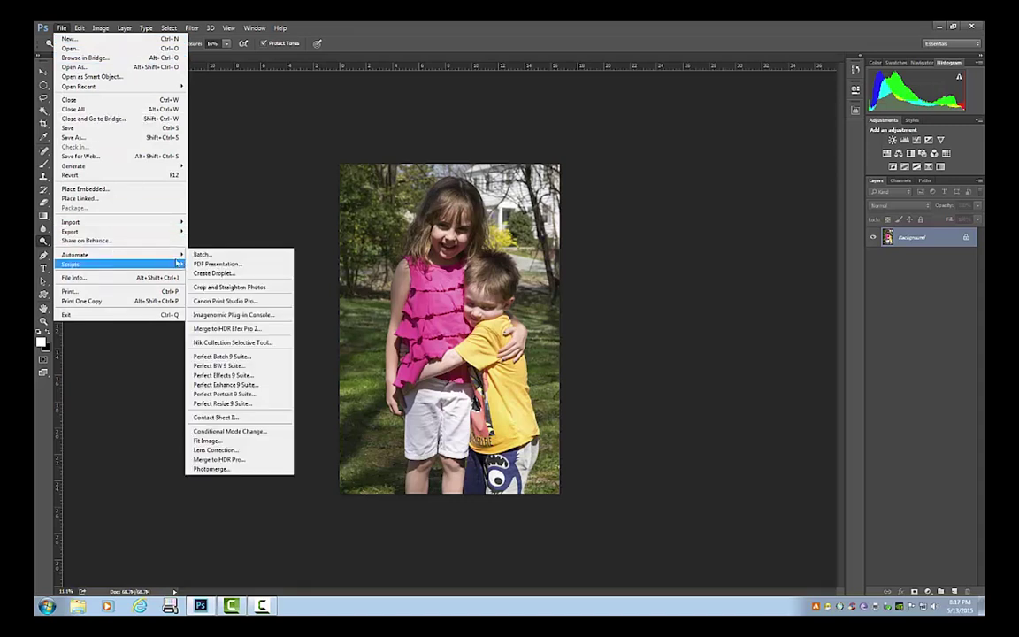
{"action": "left_click", "coordinate": [213, 302]}
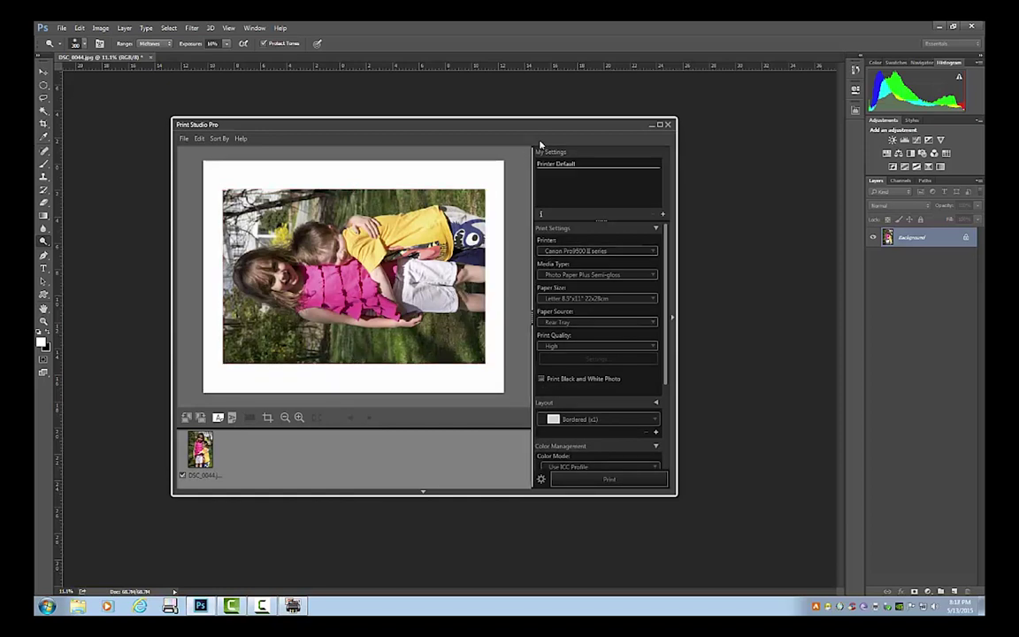
Choose the Canon PRO-100 series XPS printer, Photo Paper Pro Luster media and High print quality
{"action": "left_click_drag", "start_coordinate": [543, 125], "coordinate": [536, 125]}
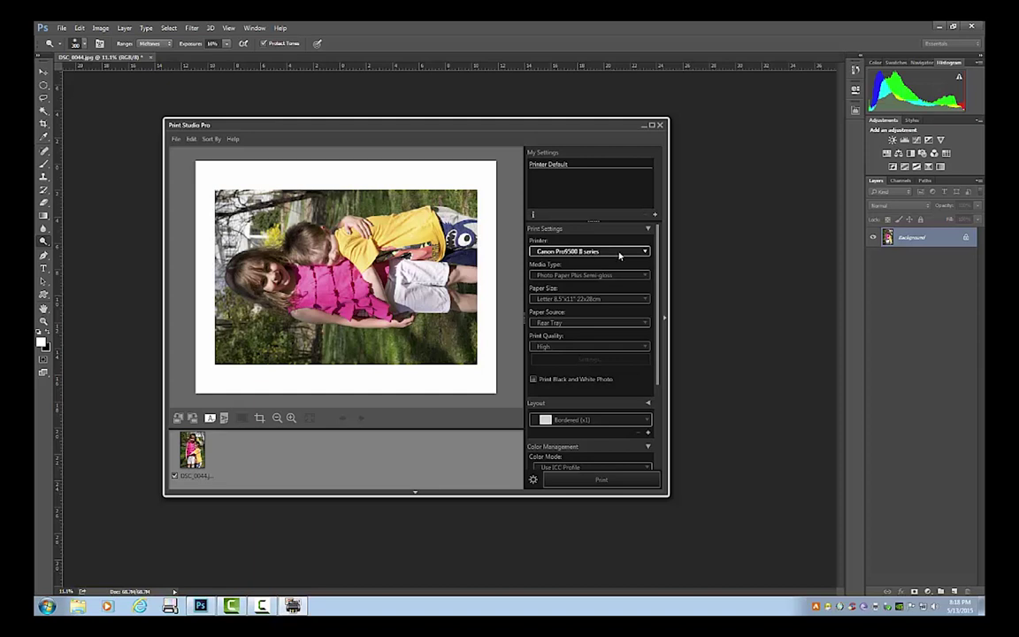
{"action": "left_click", "coordinate": [620, 254]}
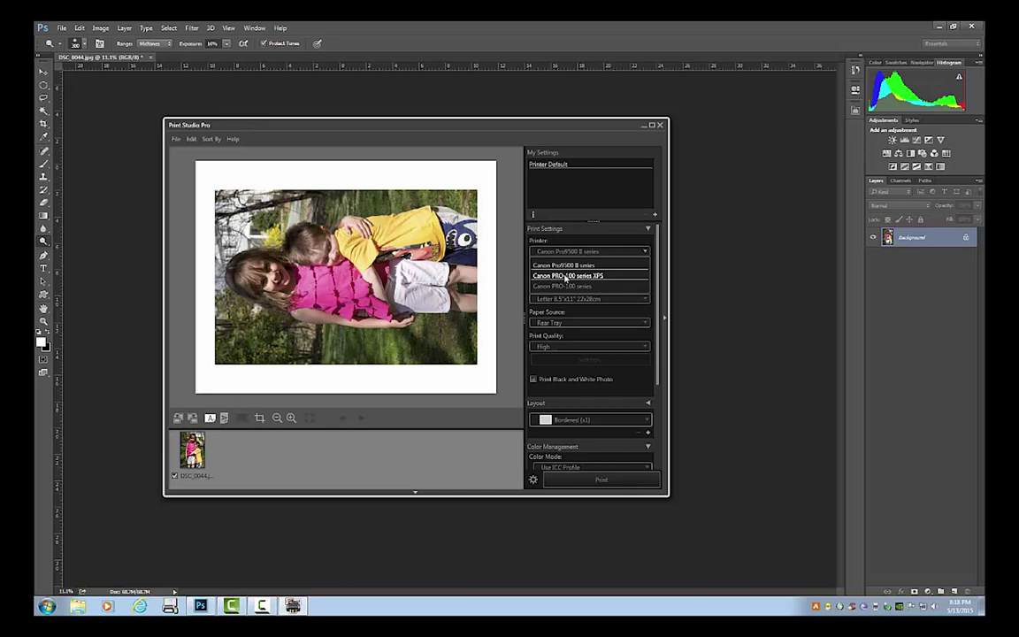
{"action": "left_click", "coordinate": [567, 277]}
{"action": "left_click", "coordinate": [566, 276]}
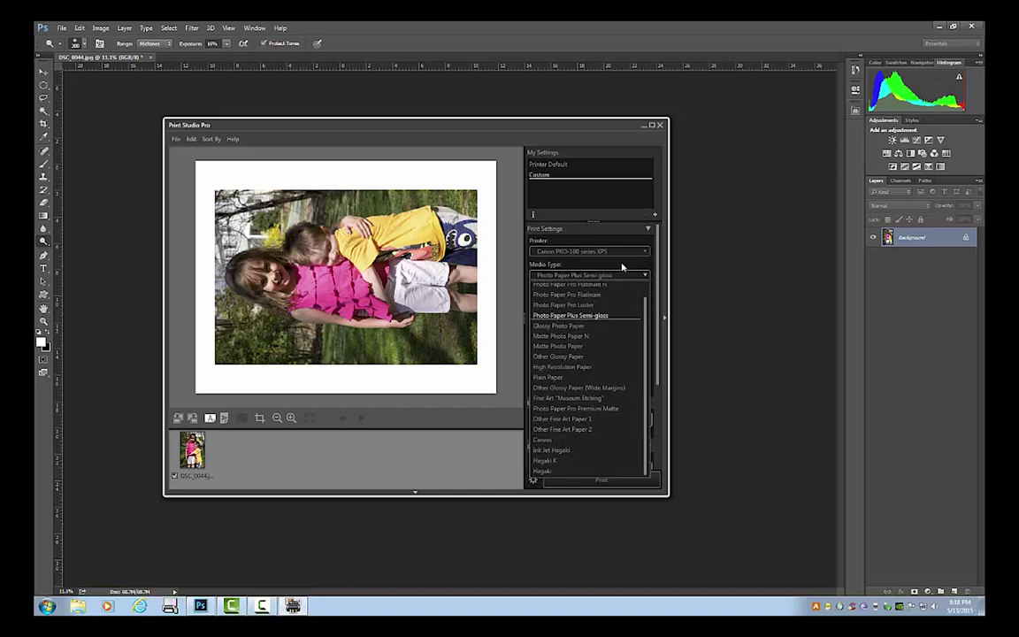
{"action": "left_click", "coordinate": [579, 307]}
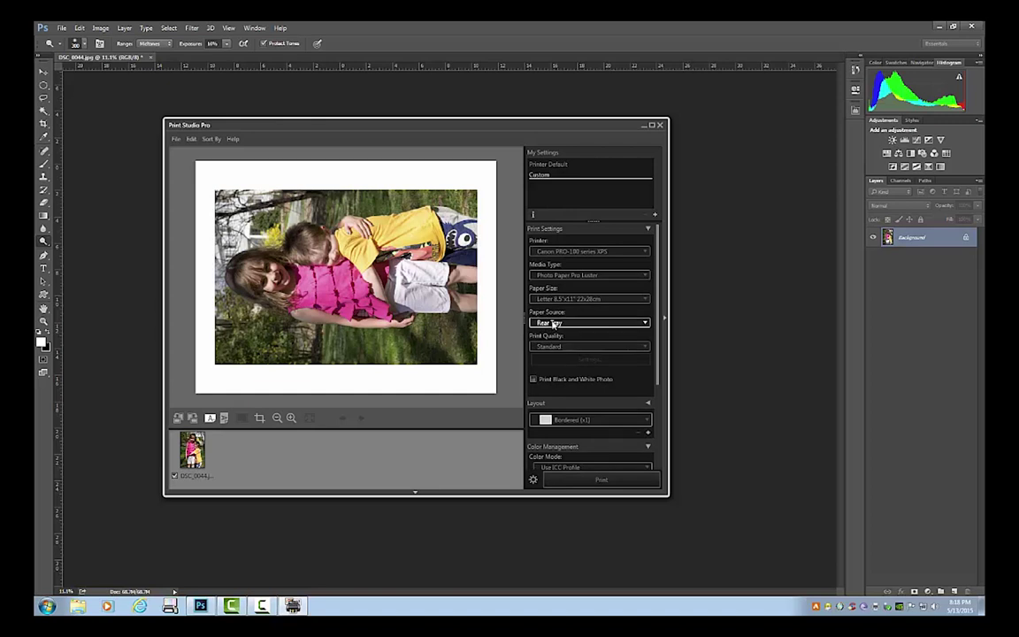
{"action": "left_click", "coordinate": [560, 347]}
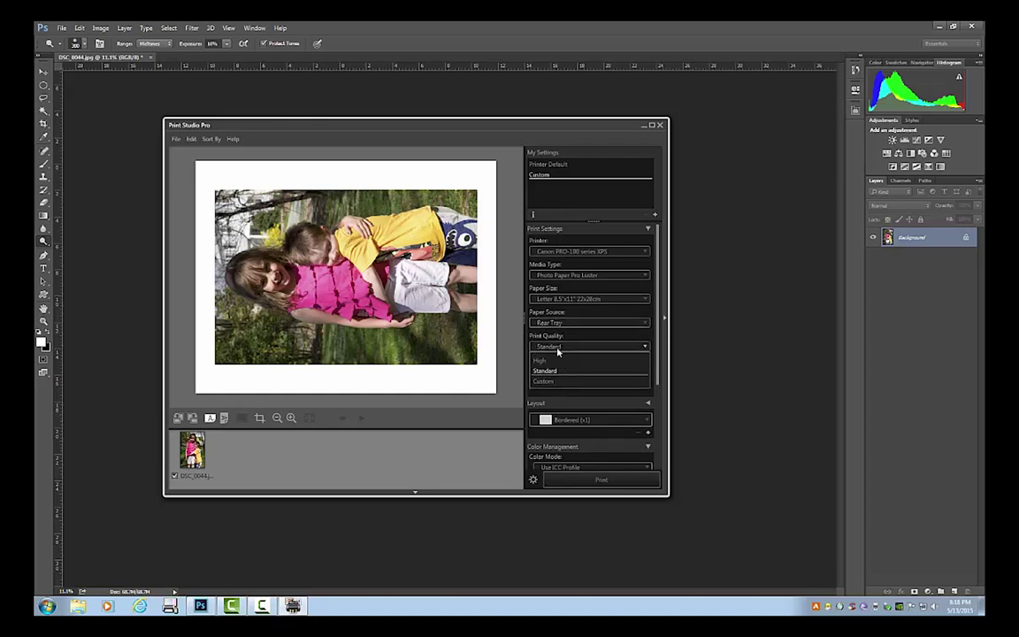
{"action": "left_click", "coordinate": [545, 362]}
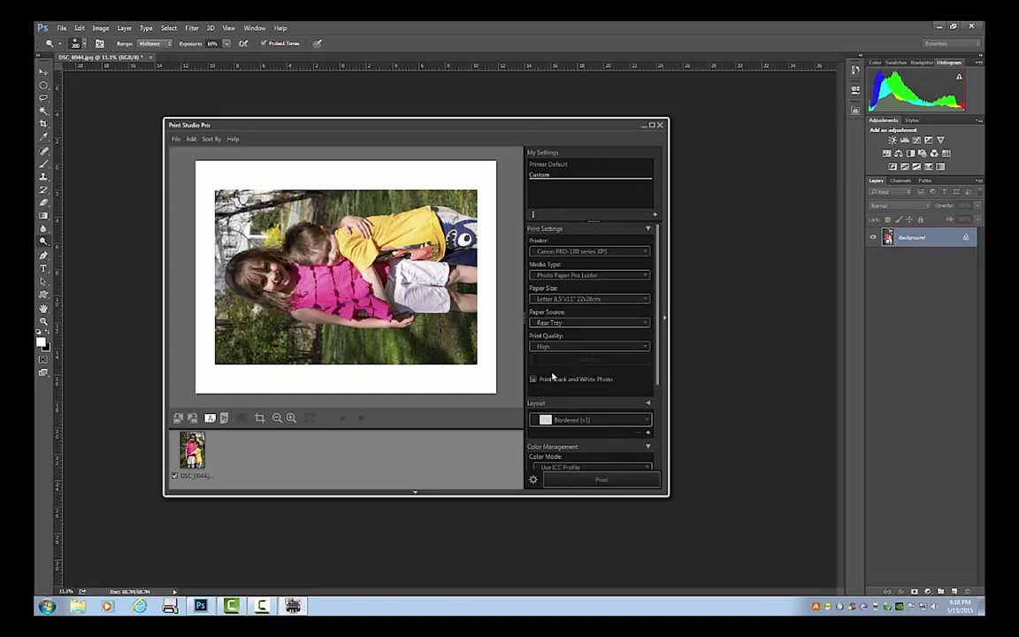
Return the enlarged photo to the Bordered (x1) layout preset
{"action": "scroll", "coordinate": [592, 382], "scroll_direction": "down", "scroll_amount": 3}
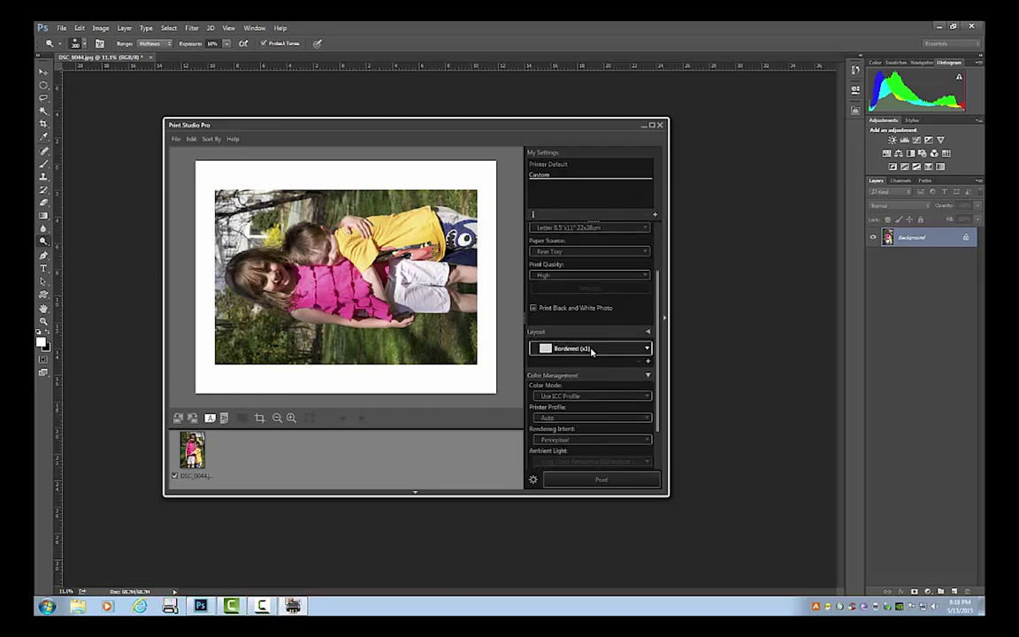
{"action": "left_click", "coordinate": [425, 175]}
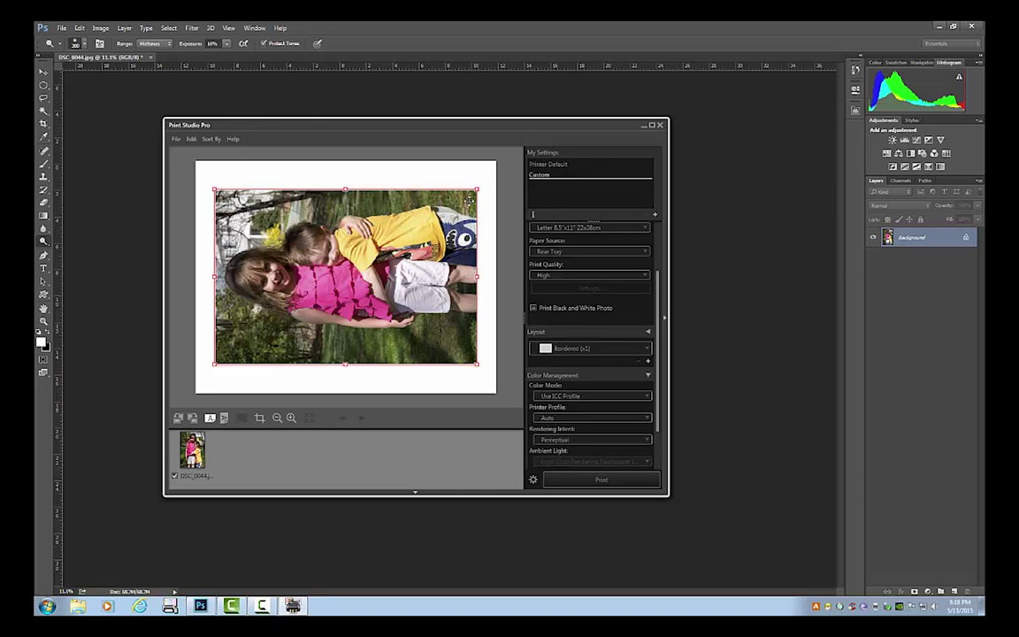
{"action": "mouse_move", "coordinate": [477, 190]}
{"action": "left_mouse_down"}
{"action": "mouse_move", "coordinate": [486, 182]}
{"action": "mouse_move", "coordinate": [476, 197]}
{"action": "left_mouse_up"}
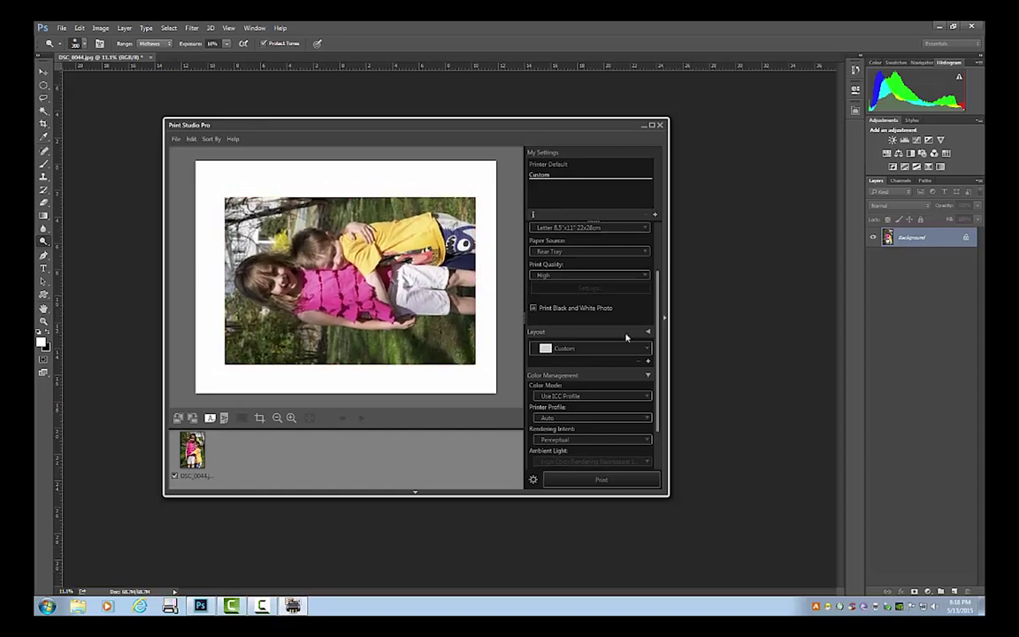
{"action": "left_click", "coordinate": [568, 348]}
{"action": "left_click", "coordinate": [560, 360]}
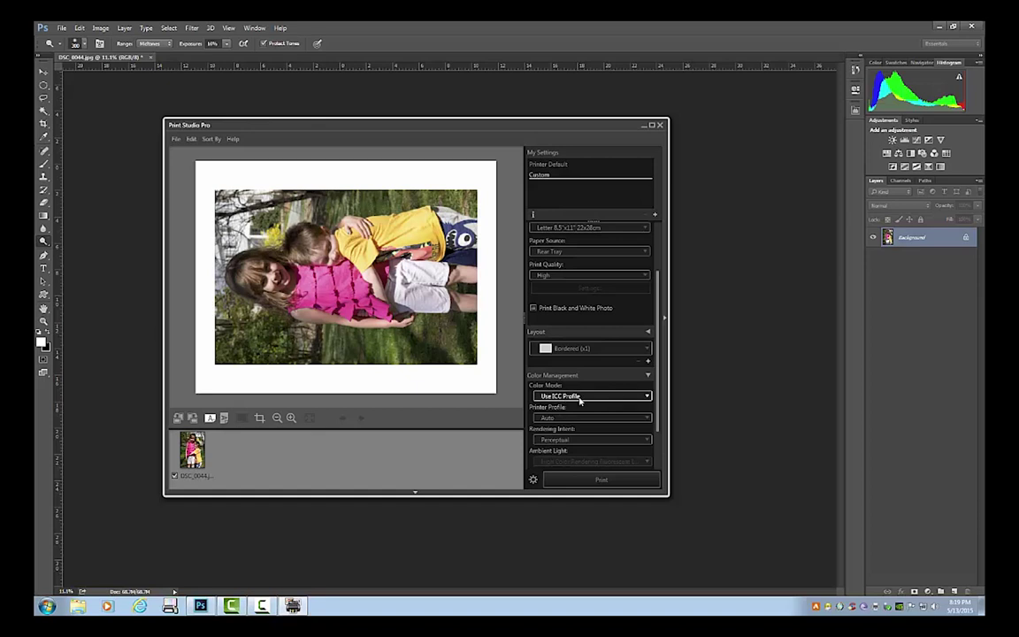
Set the rendering intent to Relative Colorimetric
{"action": "left_click", "coordinate": [565, 440]}
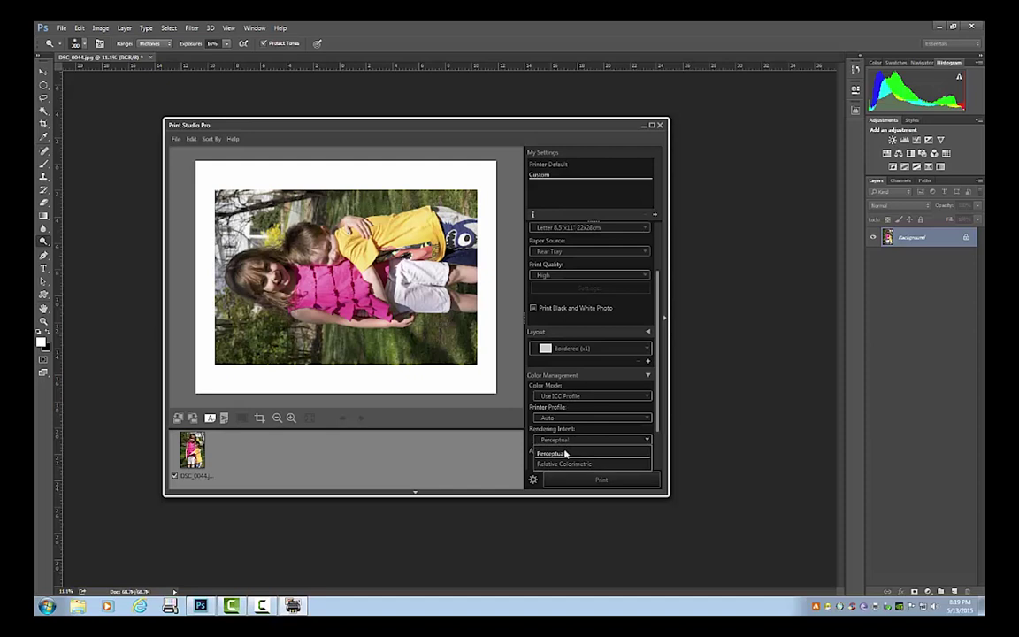
{"action": "left_click", "coordinate": [562, 465]}
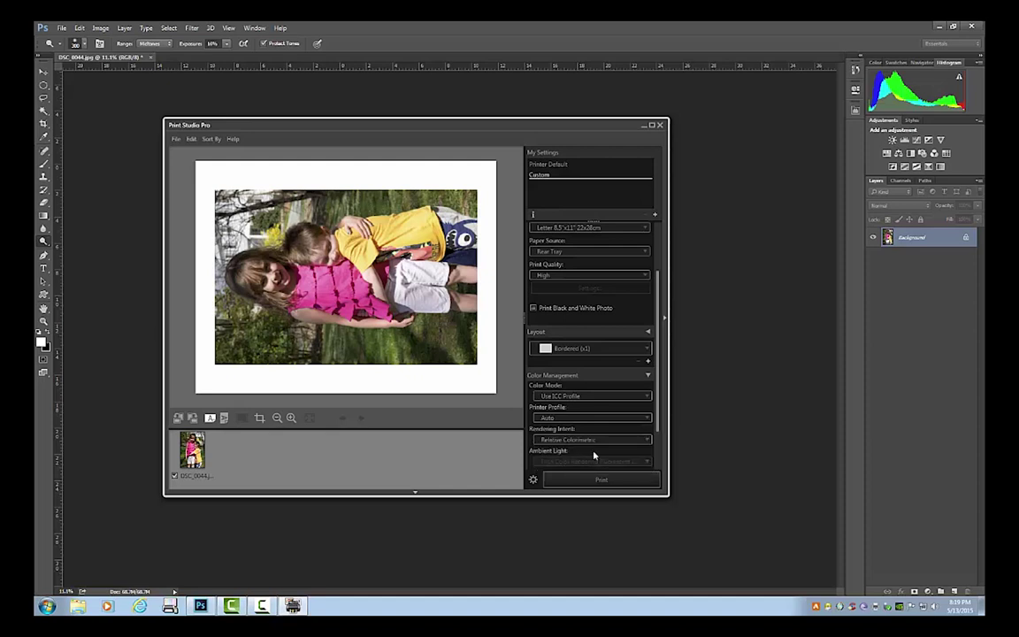
{"action": "scroll", "coordinate": [657, 361], "scroll_direction": "down", "scroll_amount": 2}
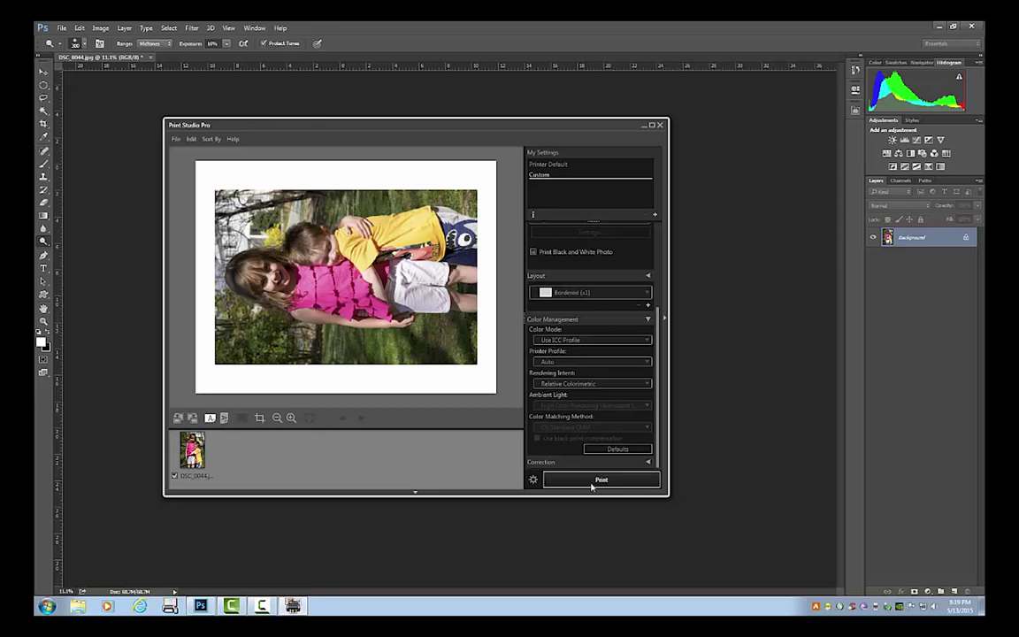
{"action": "scroll", "coordinate": [666, 315], "scroll_direction": "up", "scroll_amount": 1}
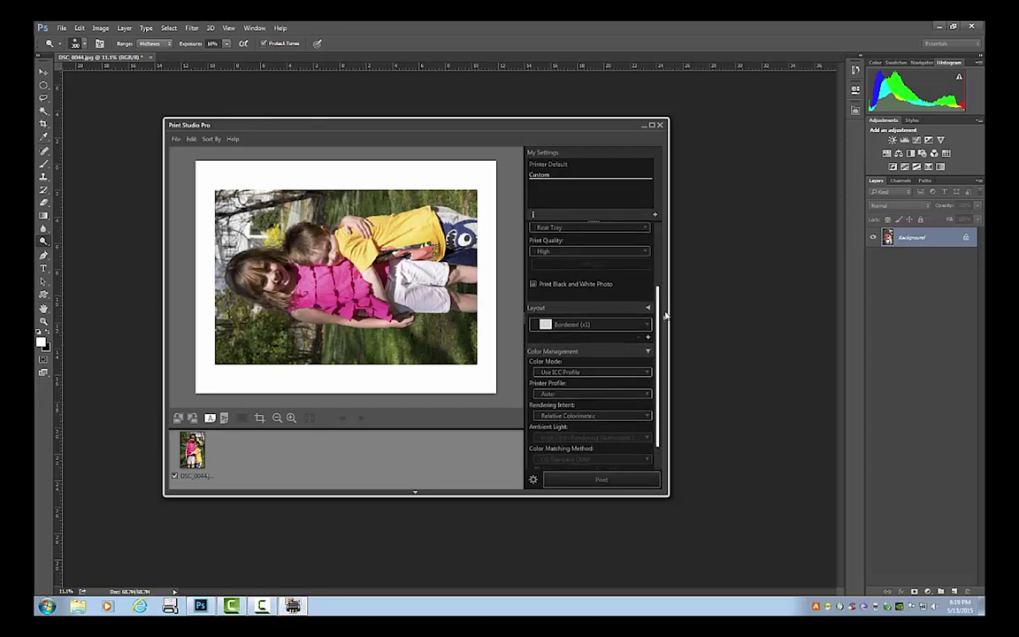
{"action": "scroll", "coordinate": [666, 315], "scroll_direction": "up", "scroll_amount": 3}
{"action": "left_click", "coordinate": [426, 188]}
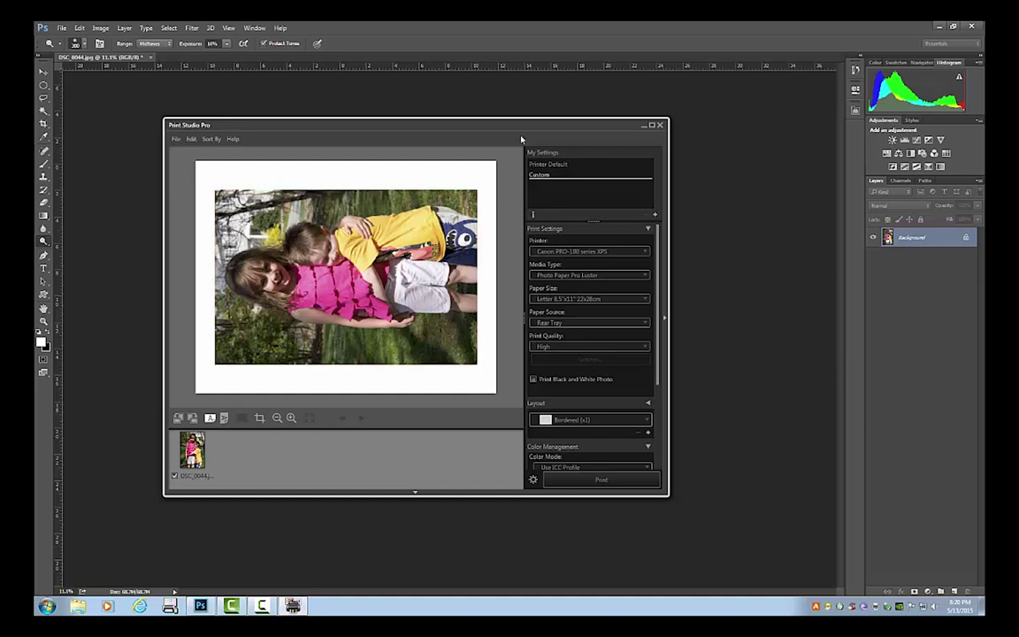
{"action": "mouse_move", "coordinate": [528, 124]}
{"action": "left_mouse_down"}
{"action": "mouse_move", "coordinate": [514, 130]}
{"action": "mouse_move", "coordinate": [523, 137]}
{"action": "left_mouse_up"}
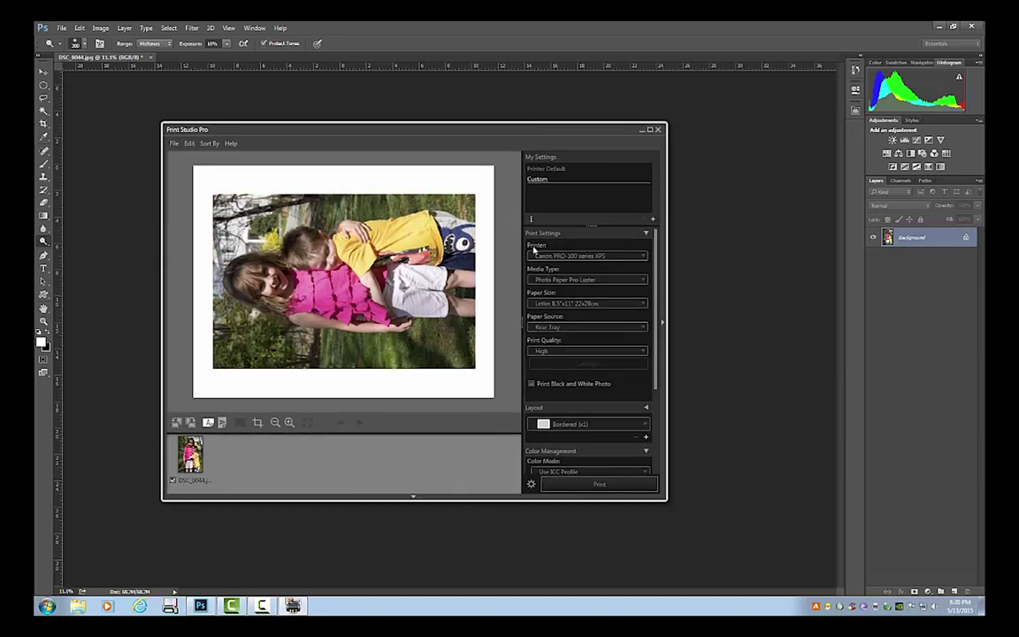
{"action": "scroll", "coordinate": [655, 362], "scroll_direction": "down", "scroll_amount": 3}
{"action": "scroll", "coordinate": [656, 362], "scroll_direction": "down", "scroll_amount": 2}
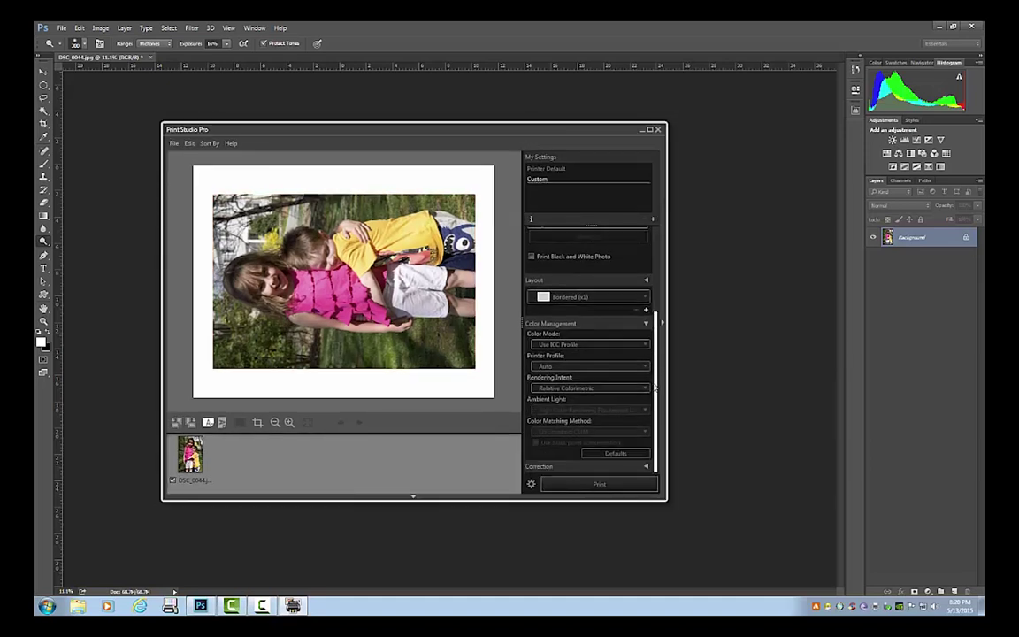
{"action": "scroll", "coordinate": [651, 345], "scroll_direction": "up", "scroll_amount": 3}
{"action": "scroll", "coordinate": [649, 336], "scroll_direction": "up", "scroll_amount": 3}
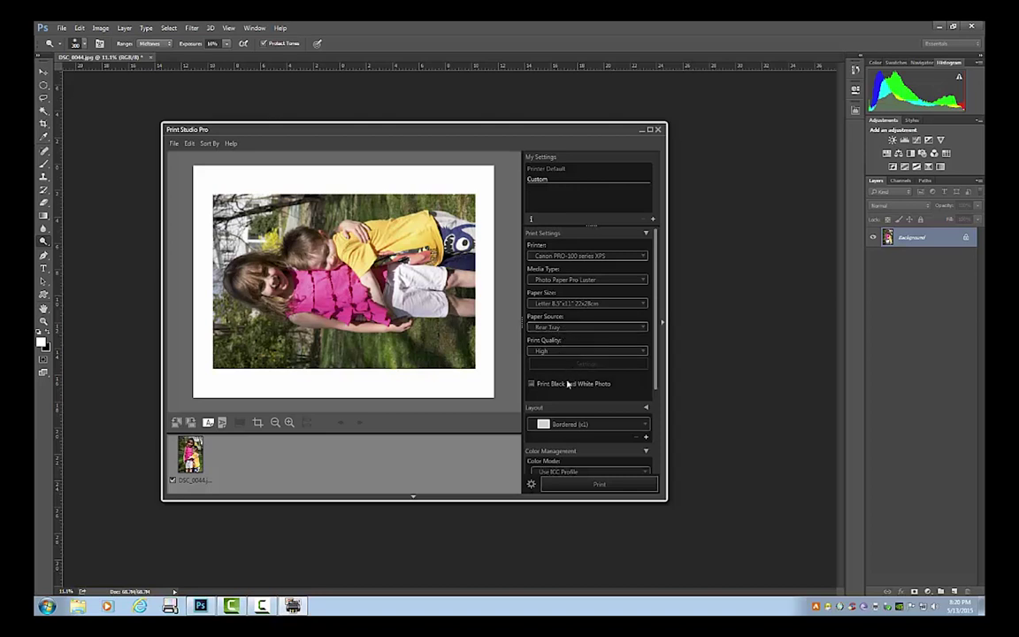
{"action": "scroll", "coordinate": [632, 384], "scroll_direction": "down", "scroll_amount": 3}
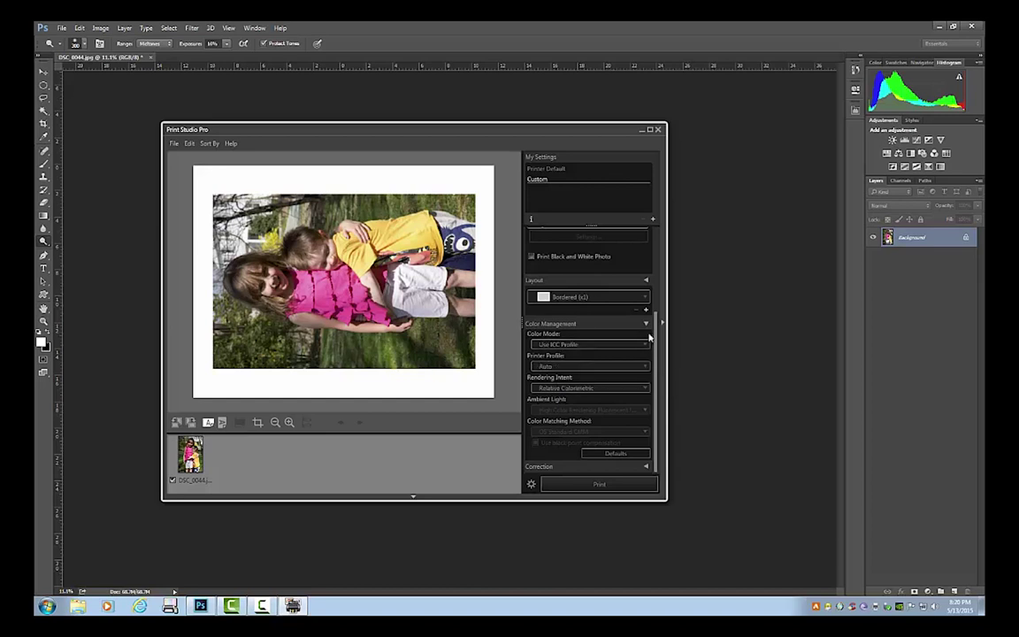
{"action": "left_click_drag", "start_coordinate": [655, 319], "coordinate": [655, 234]}
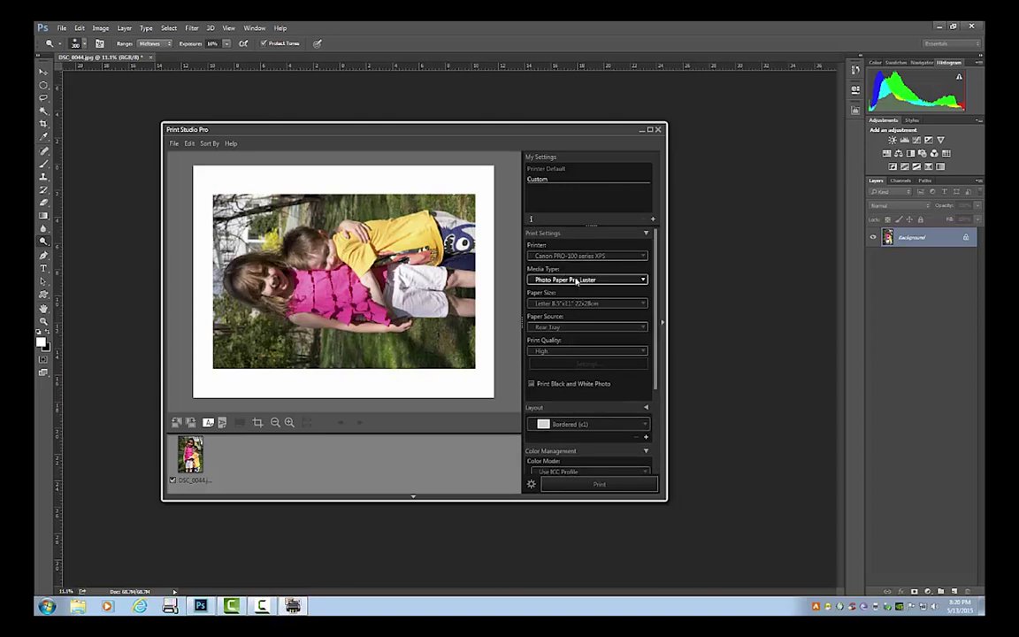
{"action": "scroll", "coordinate": [584, 354], "scroll_direction": "down", "scroll_amount": 3}
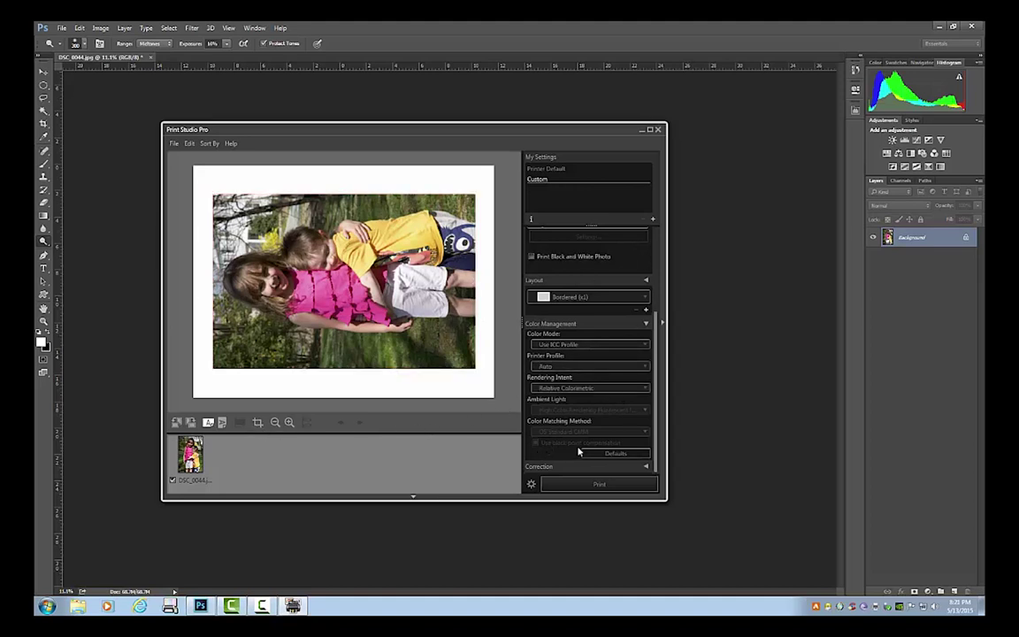
Expand Correction and preview a Pattern Print test sheet of Brightness/Contrast variations at Large pattern size
{"action": "left_click", "coordinate": [648, 467]}
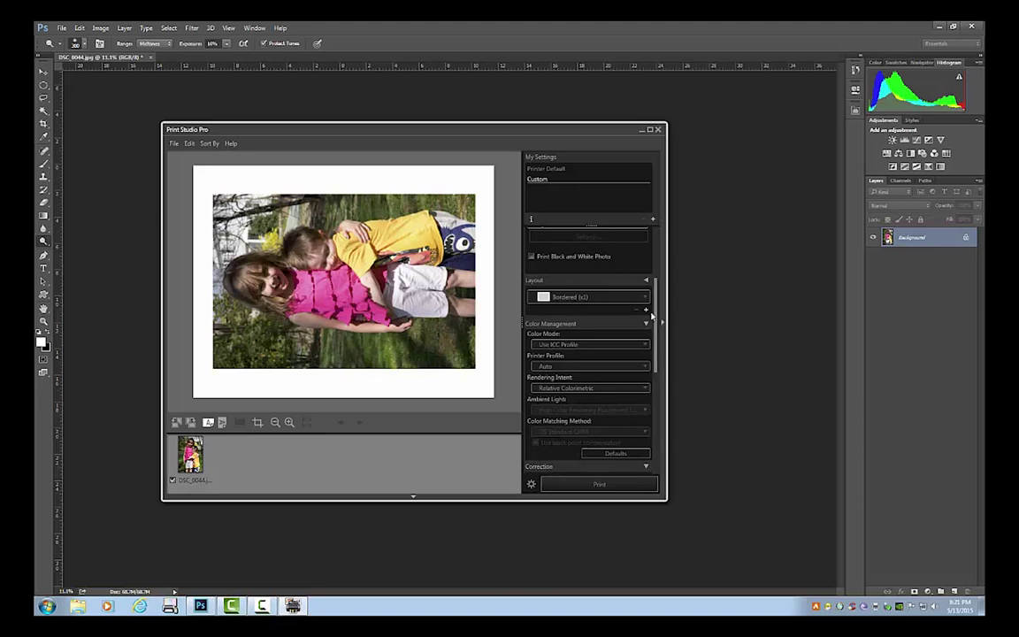
{"action": "left_click_drag", "start_coordinate": [656, 306], "coordinate": [659, 416]}
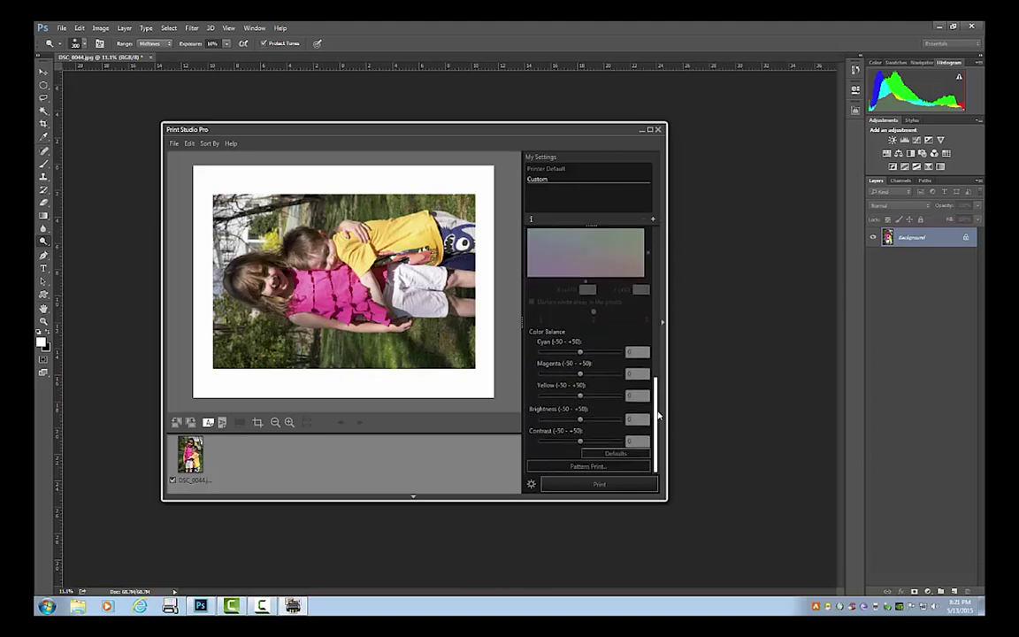
{"action": "left_click", "coordinate": [585, 469]}
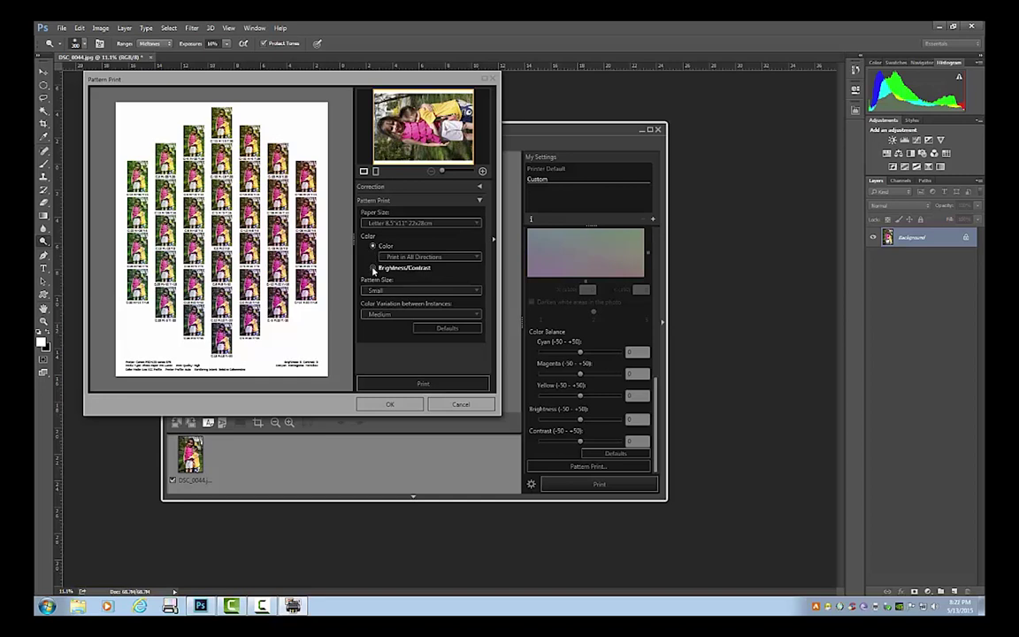
{"action": "left_click", "coordinate": [373, 269]}
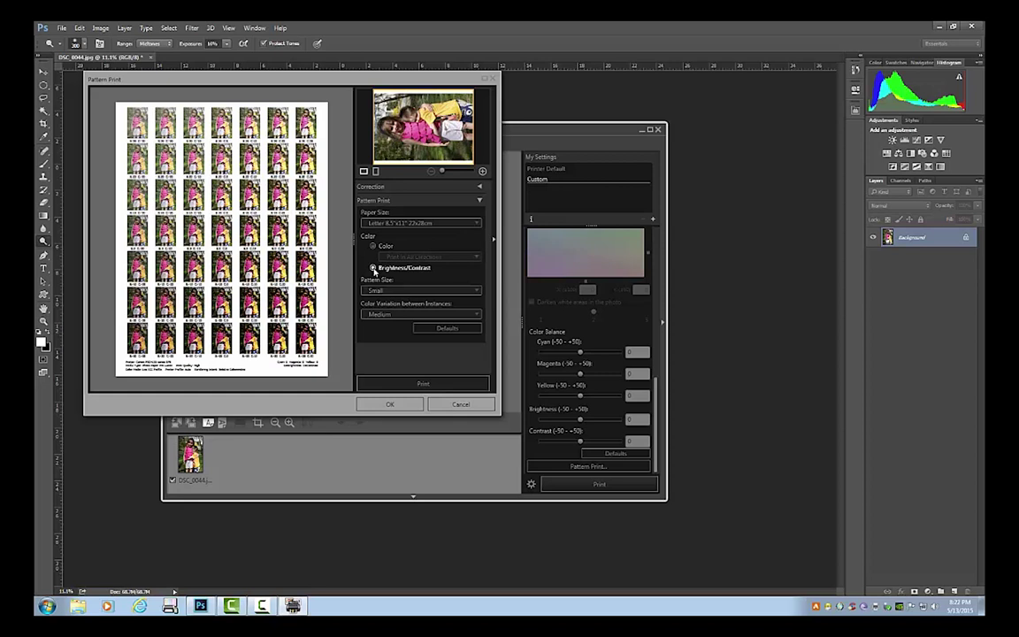
{"action": "left_click", "coordinate": [377, 291]}
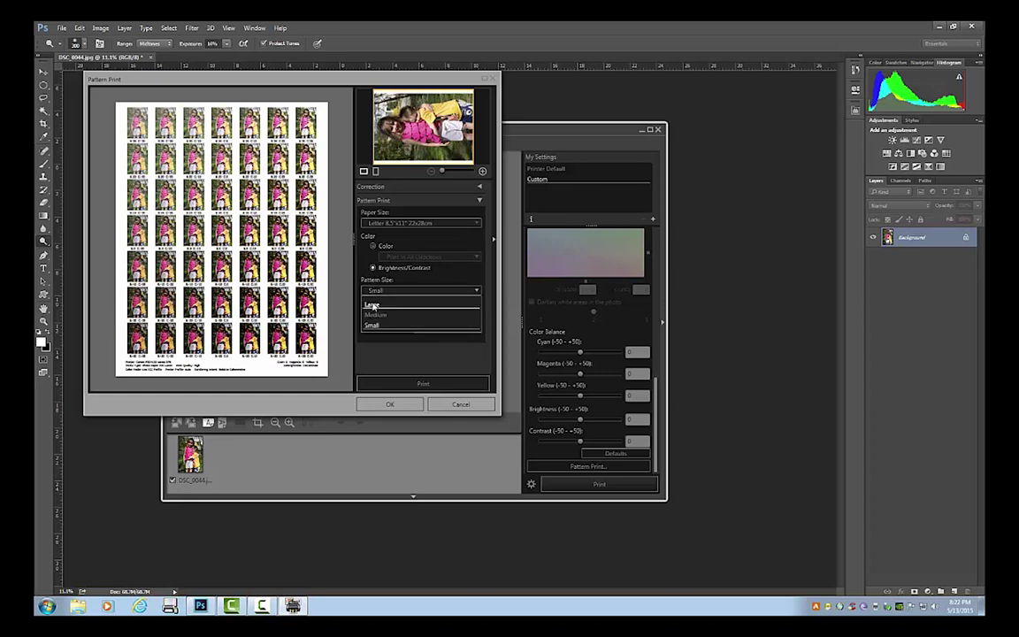
{"action": "left_click", "coordinate": [373, 305]}
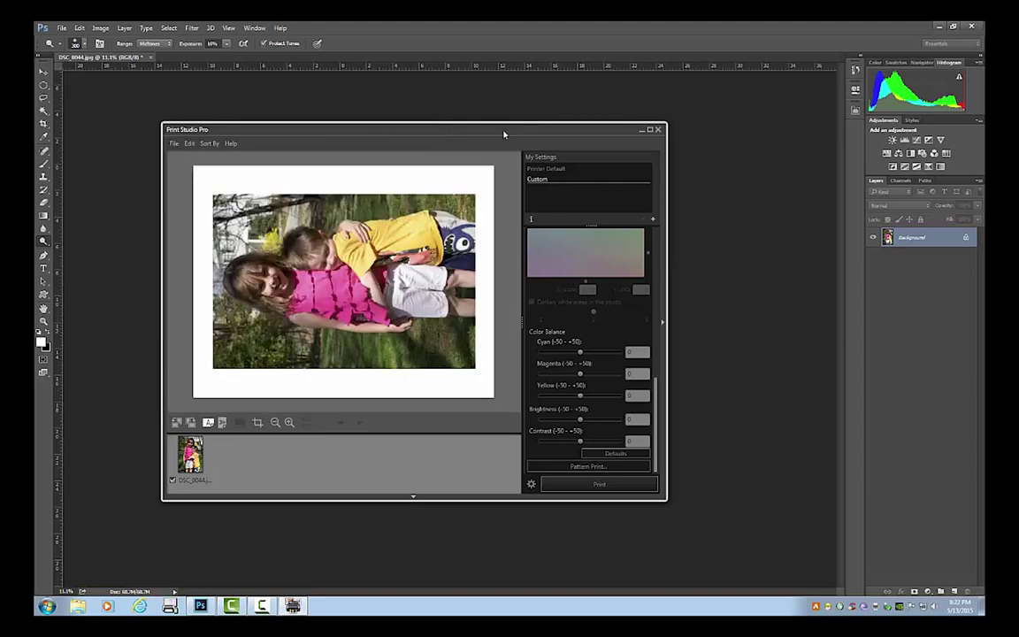
{"action": "left_click_drag", "start_coordinate": [503, 132], "coordinate": [478, 110]}
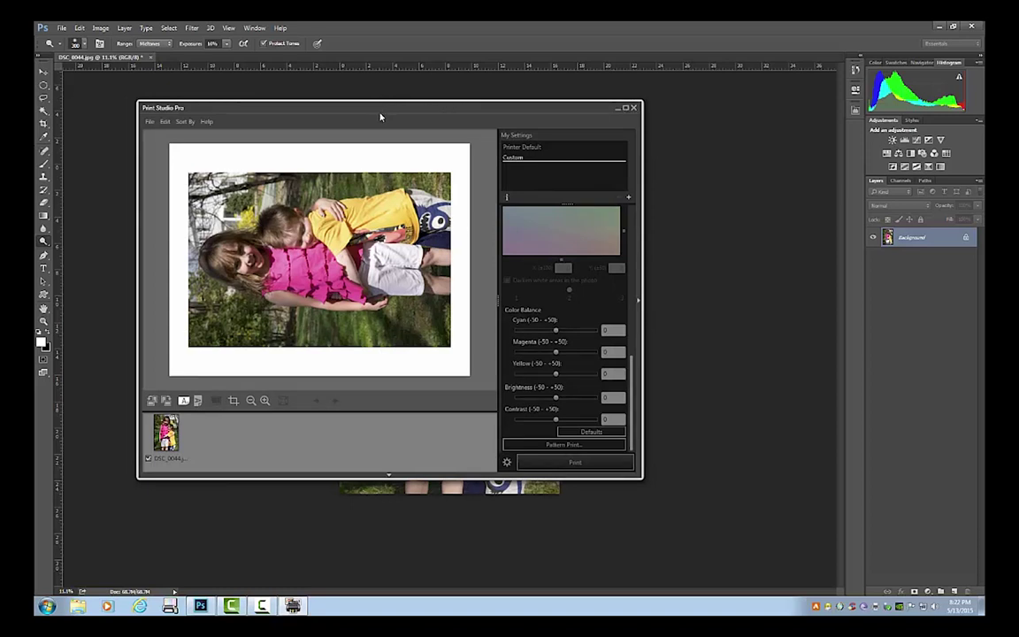
{"action": "left_click", "coordinate": [364, 144]}
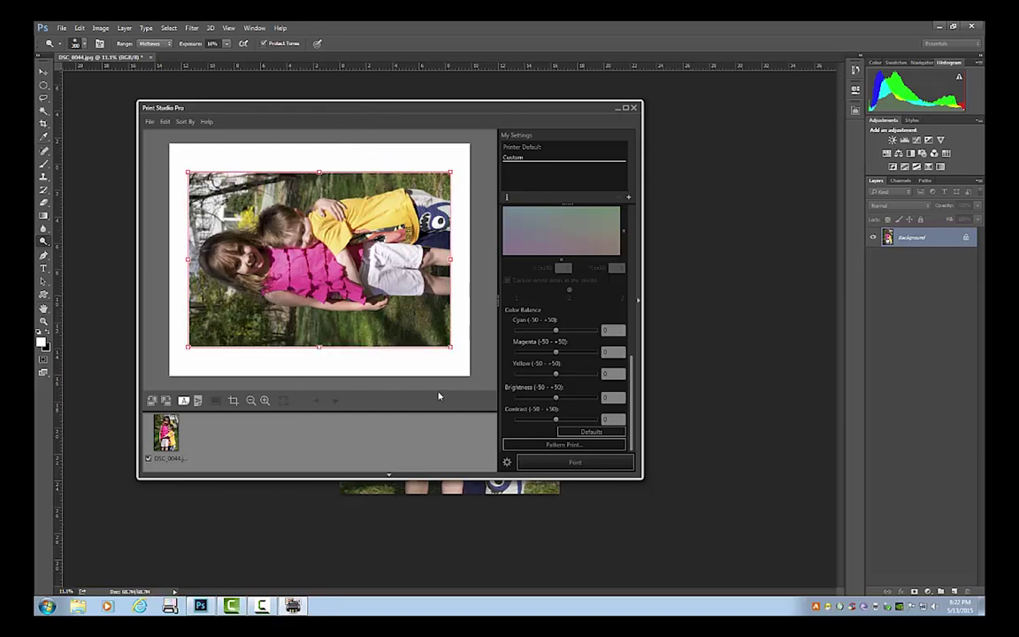
{"action": "left_click", "coordinate": [387, 141]}
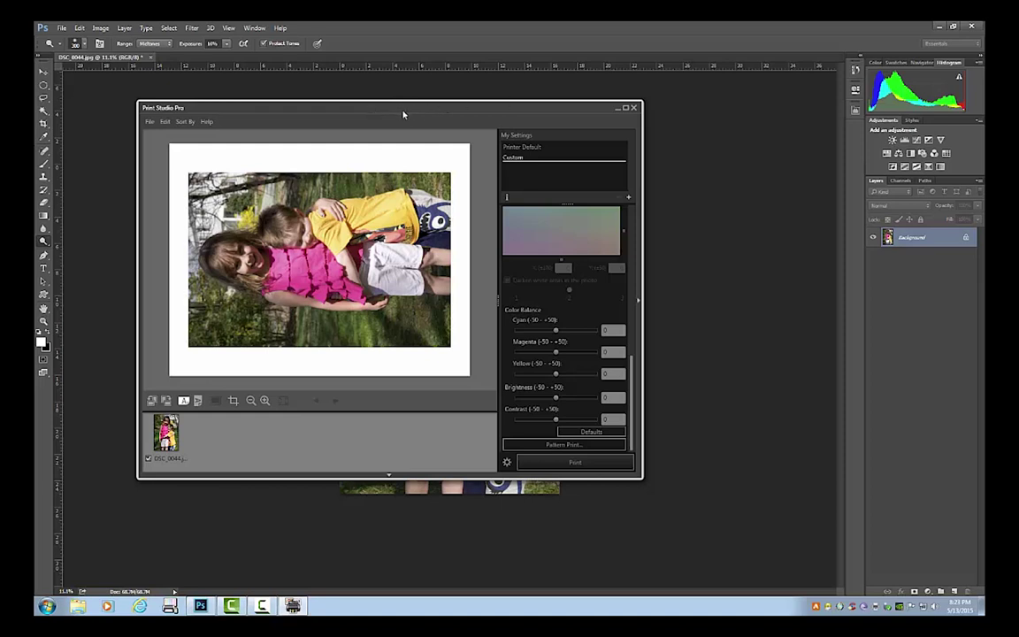
{"action": "left_click", "coordinate": [310, 210]}
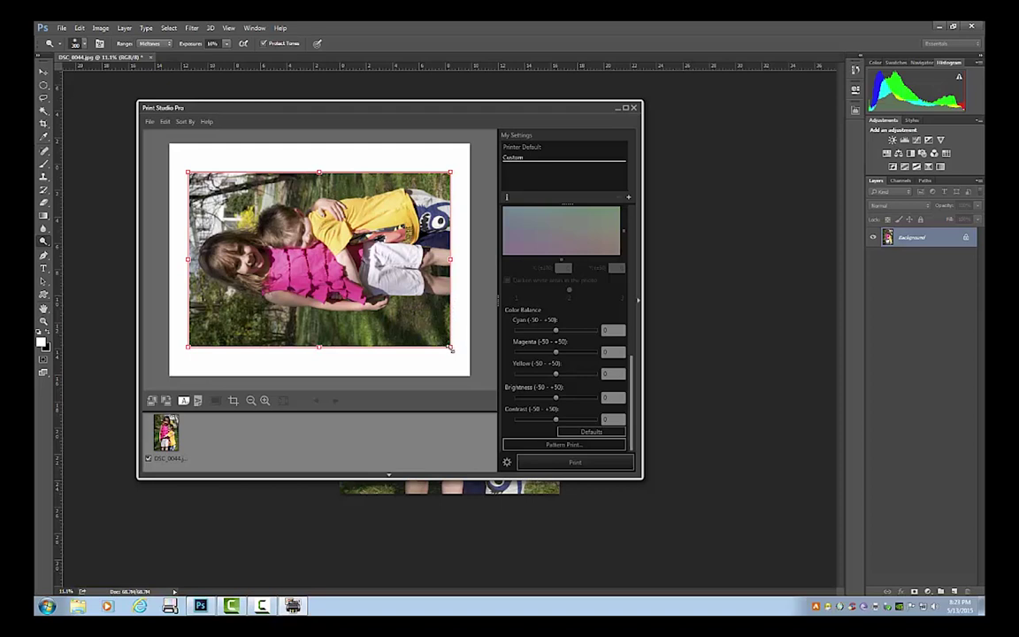
{"action": "left_click", "coordinate": [387, 159]}
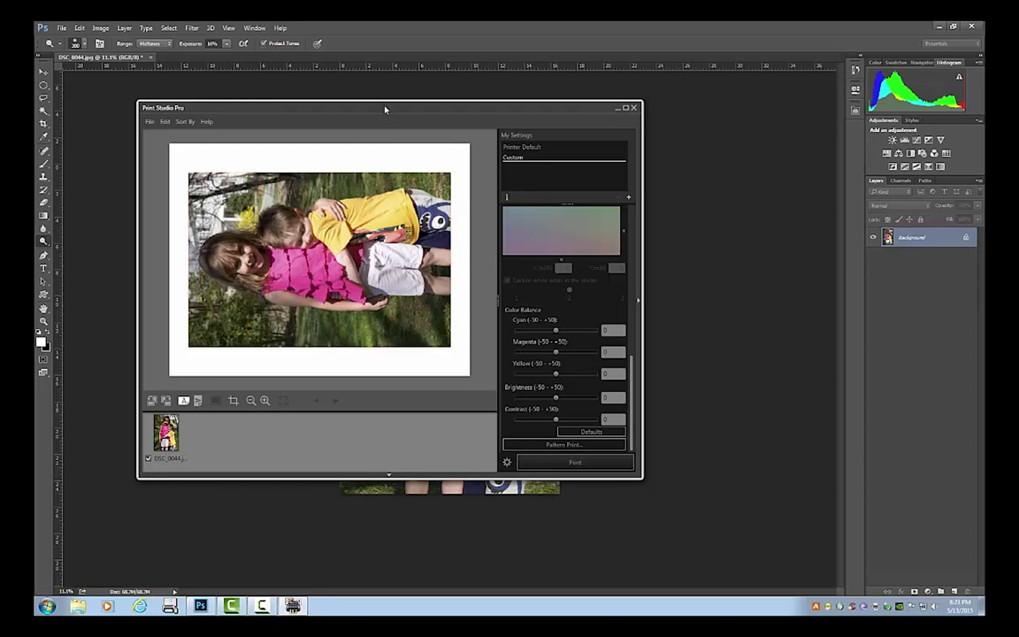
{"action": "left_click_drag", "start_coordinate": [387, 107], "coordinate": [429, 128]}
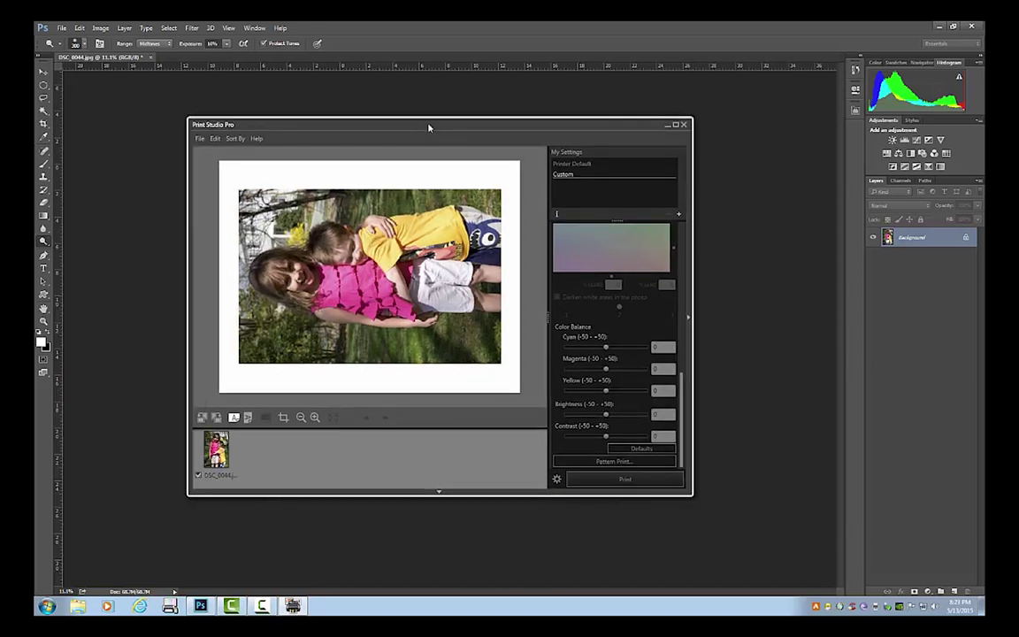